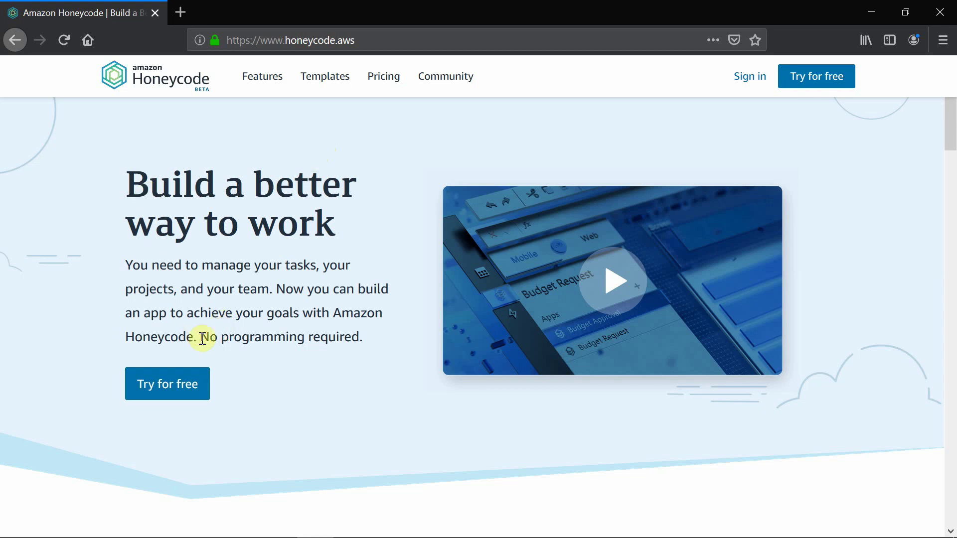
Highlight 'No programming required' and scroll through the Honeycode homepage
drag(205, 338, 357, 338)
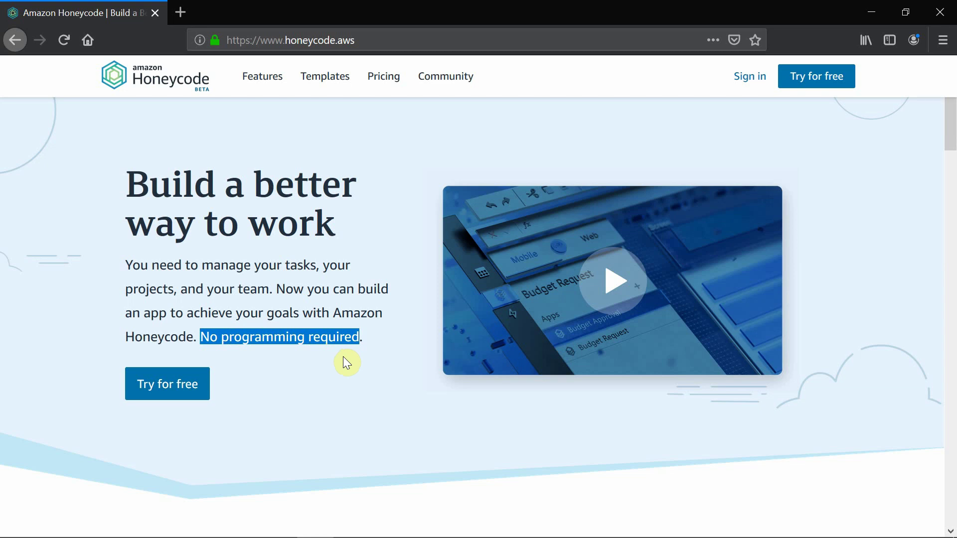
scroll(344, 356, down, 6)
scroll(343, 357, down, 2)
scroll(344, 356, down, 2)
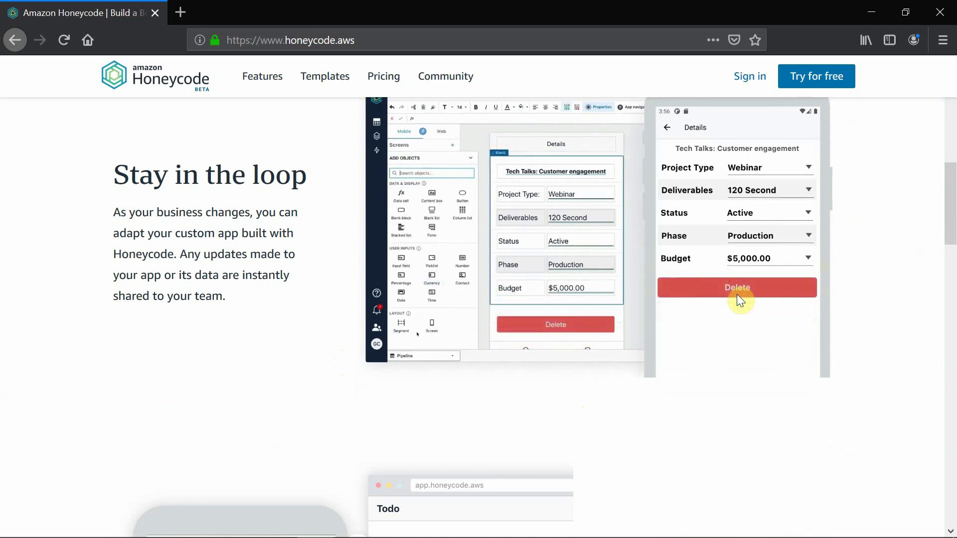
scroll(737, 294, down, 5)
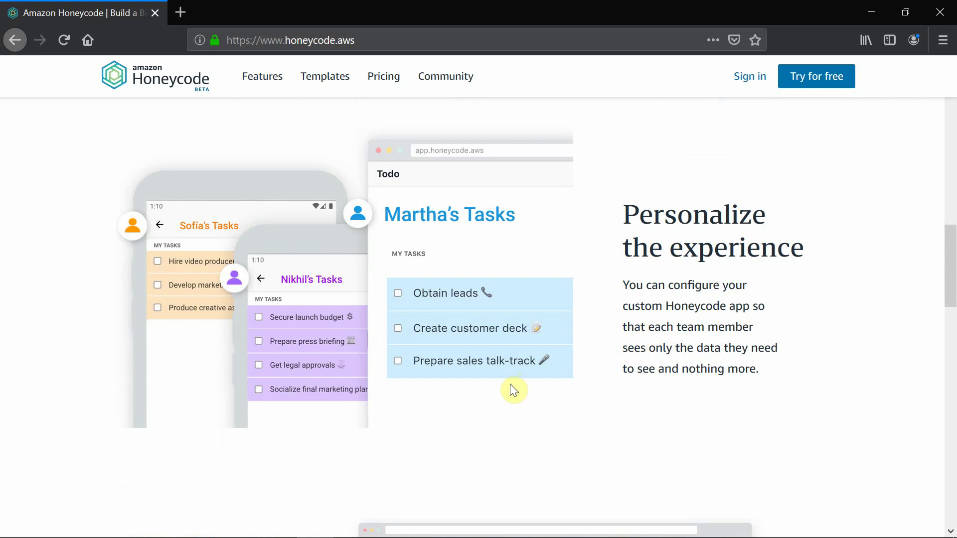
scroll(618, 442, down, 6)
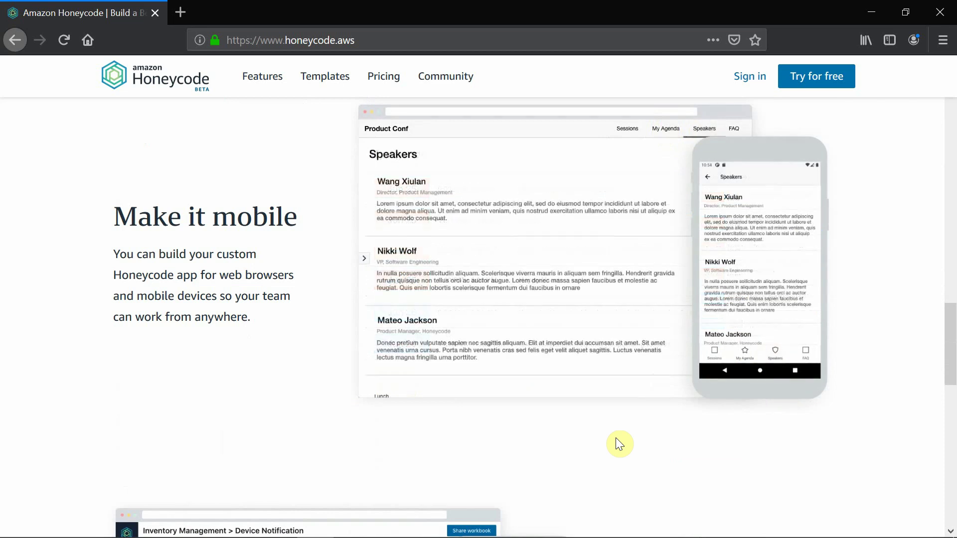
scroll(616, 438, down, 3)
scroll(616, 438, down, 3)
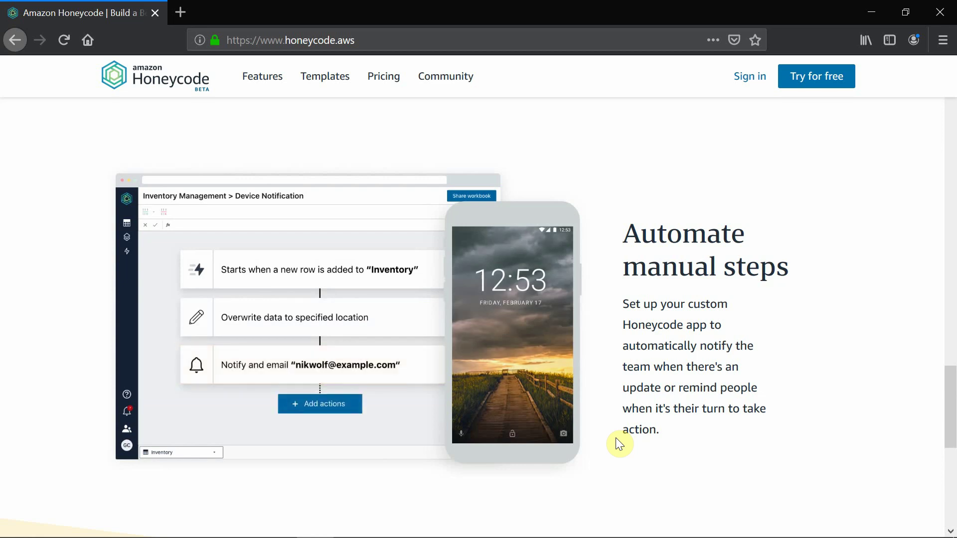
scroll(615, 437, down, 6)
scroll(615, 437, up, 20)
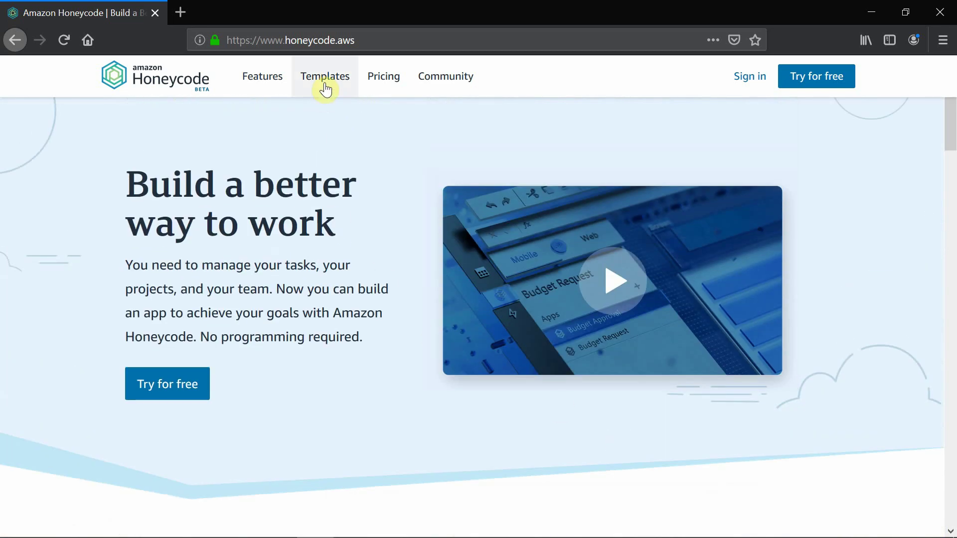
Go to Templates, choose 'View all templates', and browse the template cards
click(324, 86)
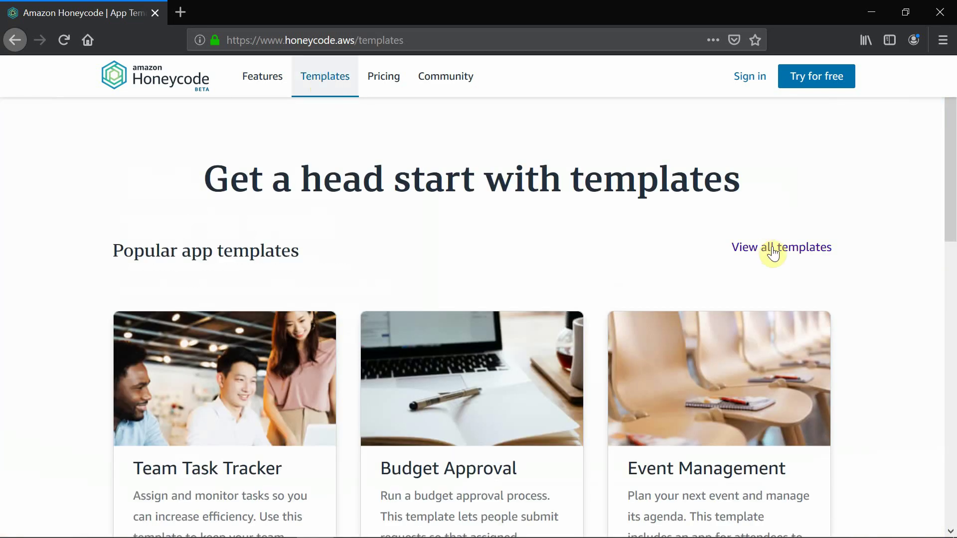
click(772, 247)
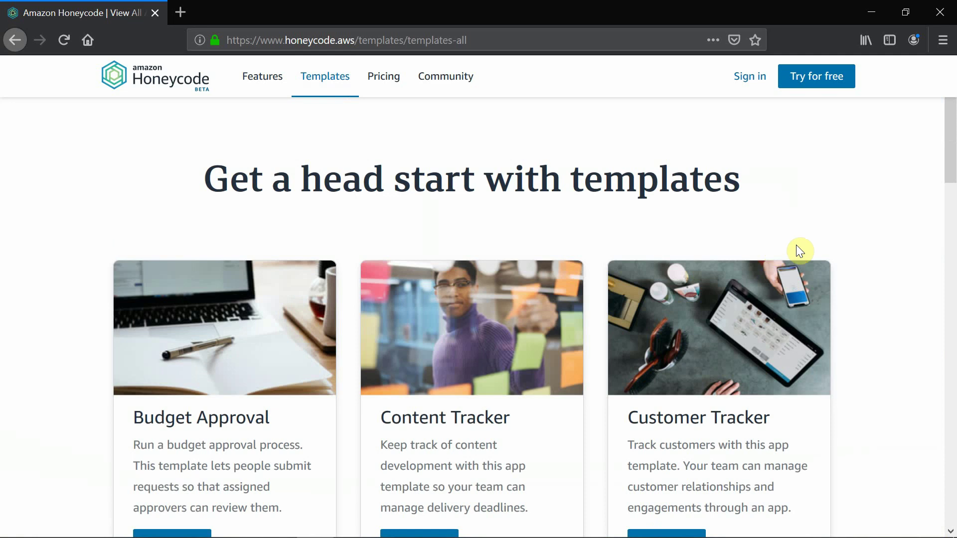
scroll(841, 256, down, 3)
scroll(841, 257, up, 1)
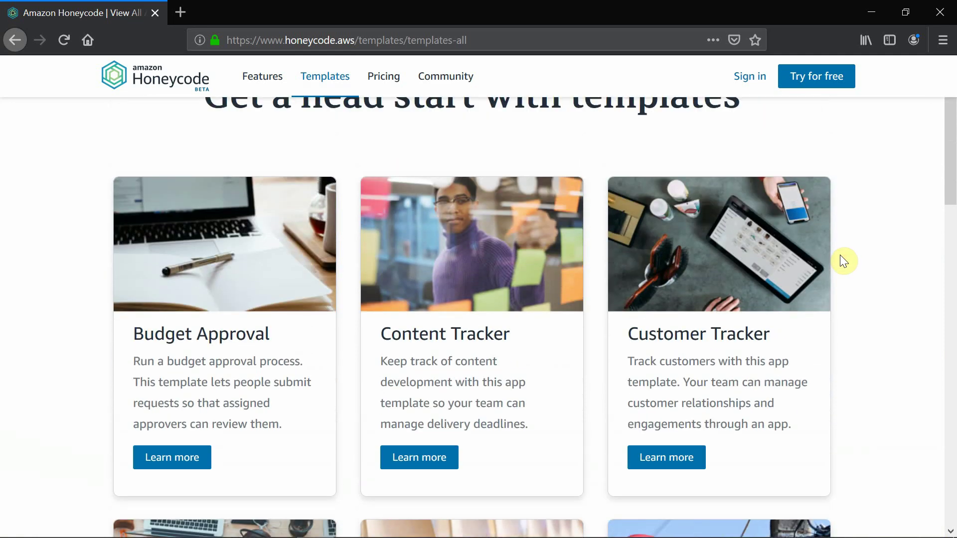
scroll(842, 259, up, 2)
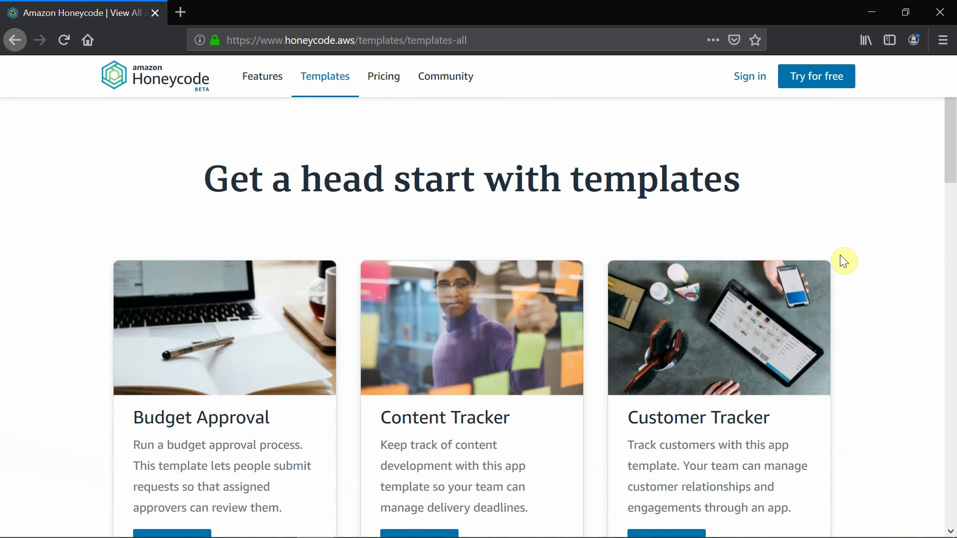
scroll(841, 260, down, 3)
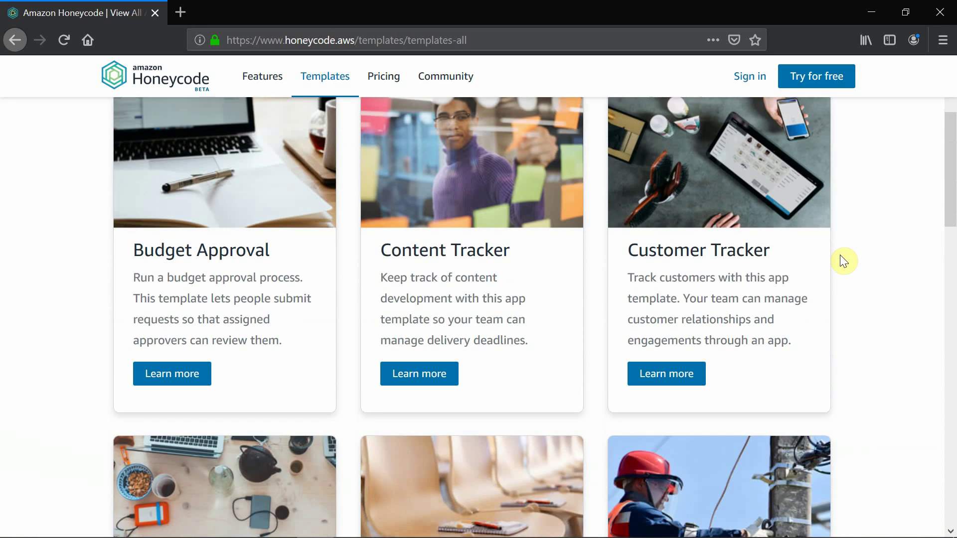
scroll(841, 260, down, 8)
scroll(788, 281, up, 10)
scroll(789, 280, up, 10)
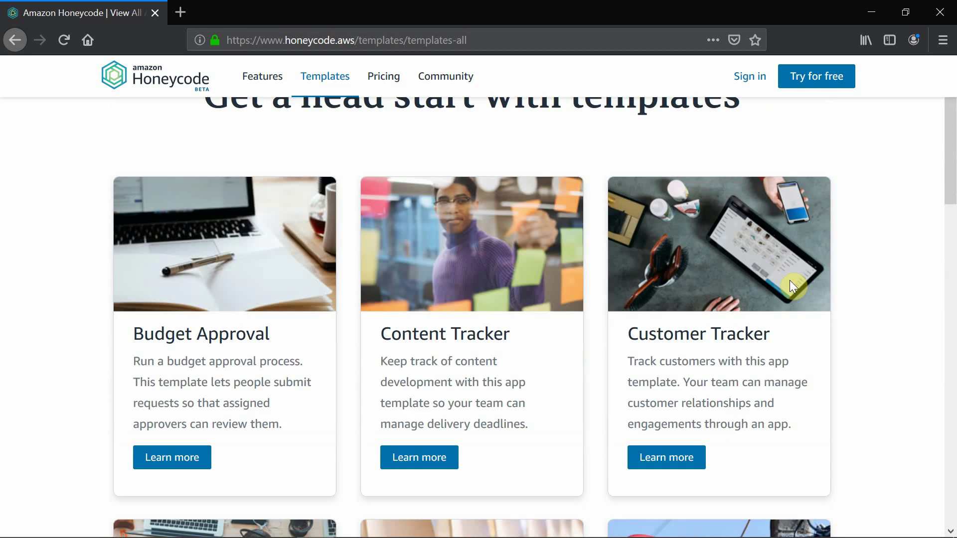
scroll(793, 286, up, 2)
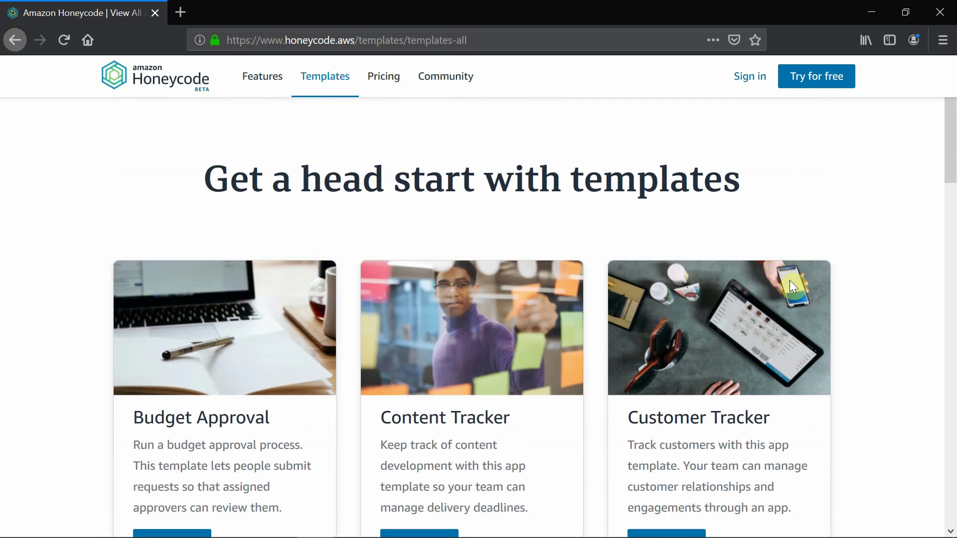
Open Pricing and scroll through the Basic, Plus and Pro plans and FAQ
click(380, 85)
drag(241, 221, 389, 223)
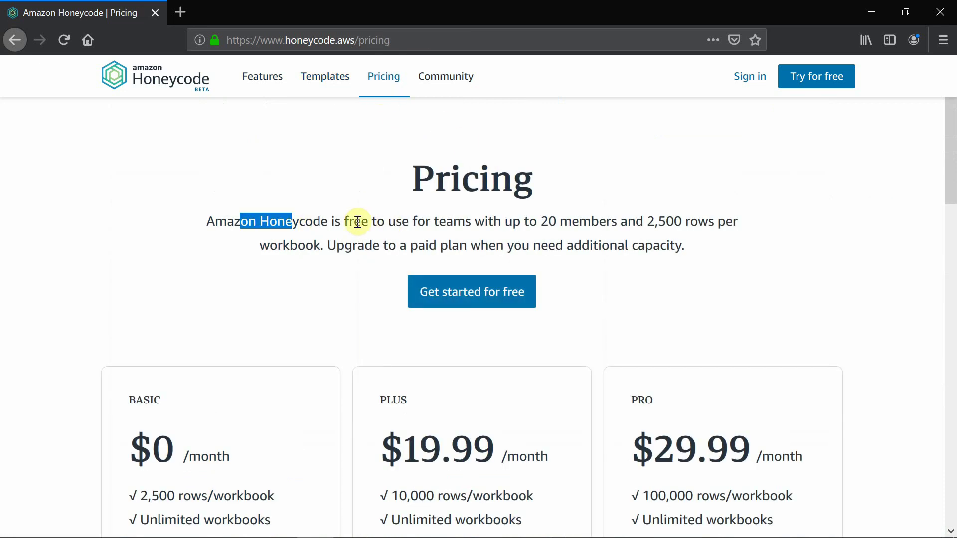
click(413, 228)
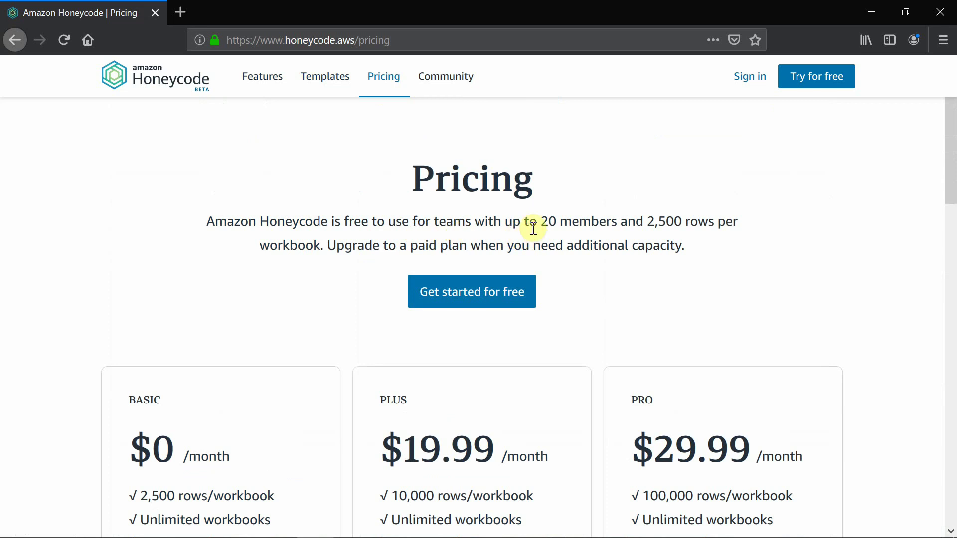
scroll(532, 228, down, 5)
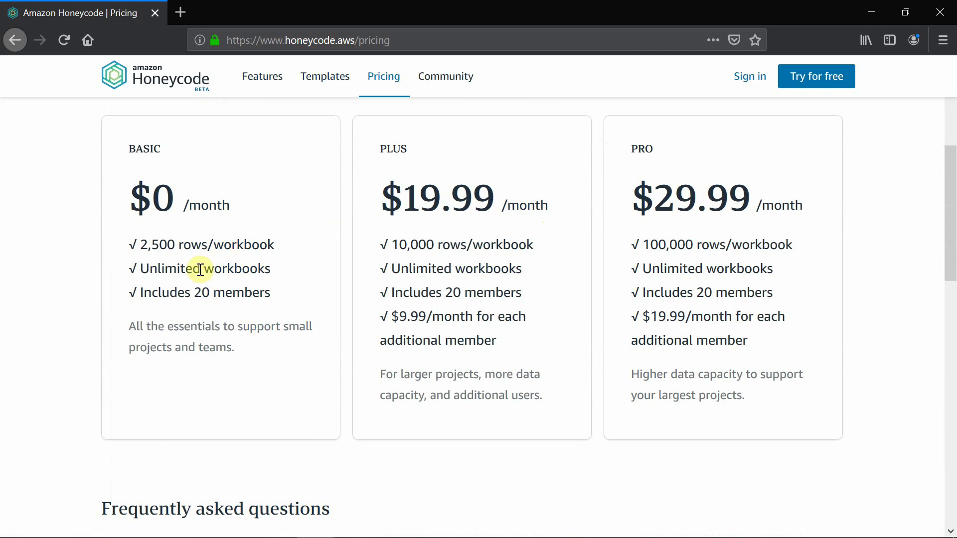
scroll(209, 319, down, 3)
scroll(82, 347, down, 2)
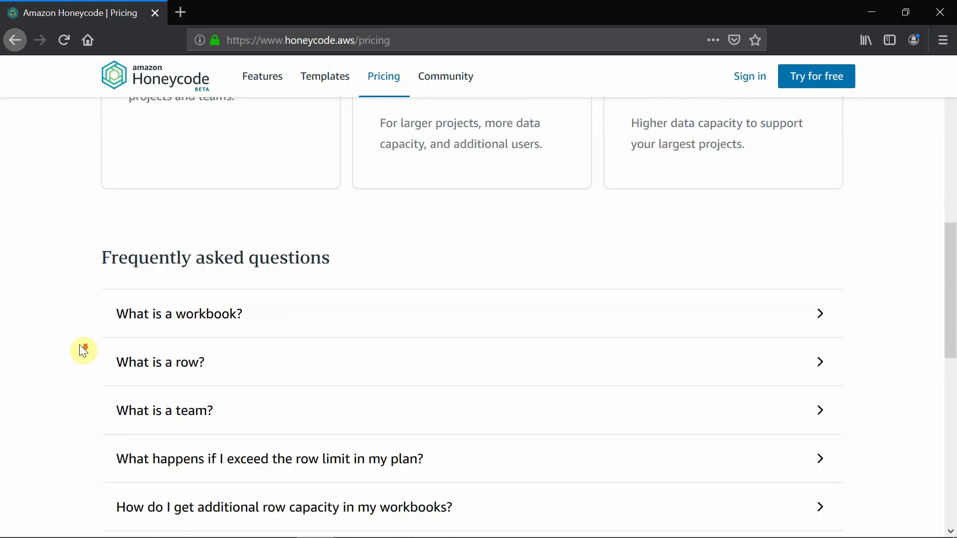
scroll(81, 349, down, 2)
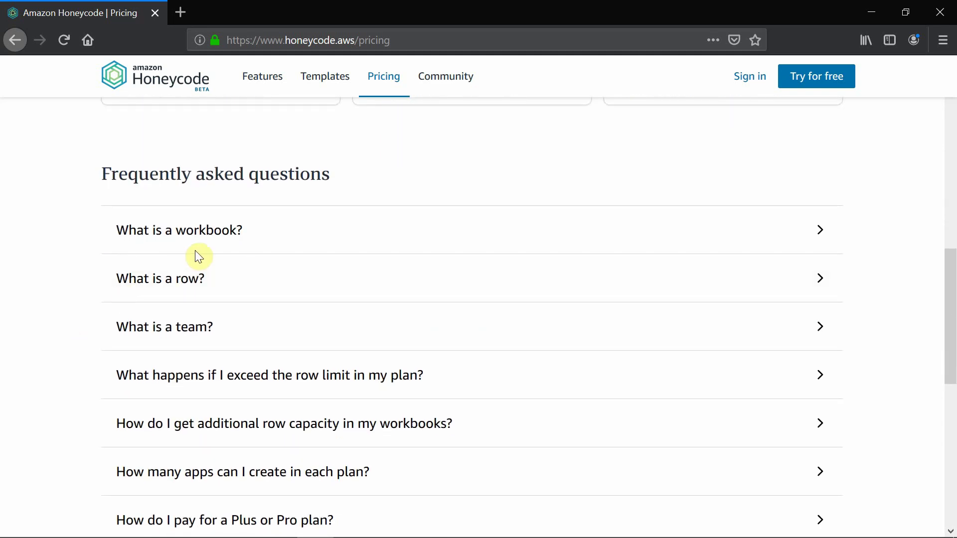
scroll(195, 251, down, 3)
scroll(199, 274, down, 3)
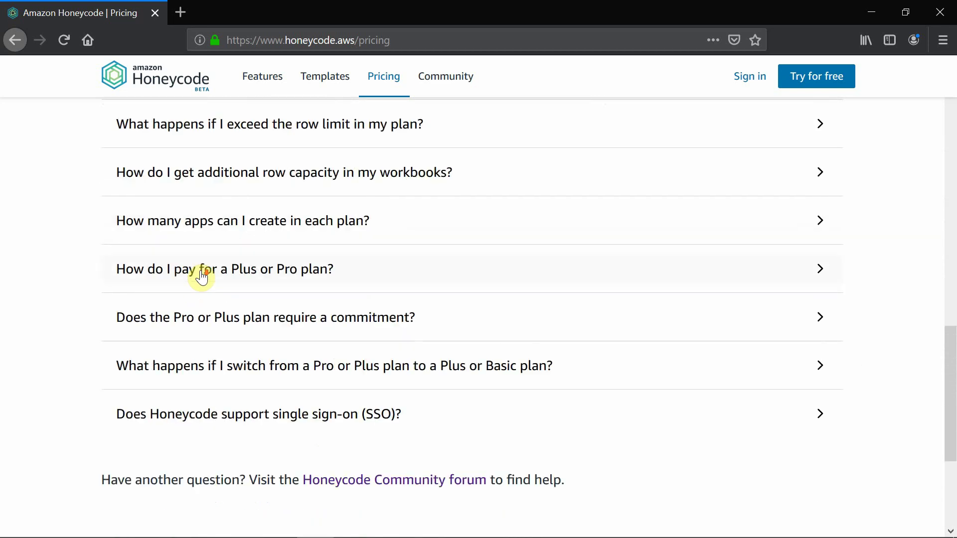
scroll(188, 376, up, 20)
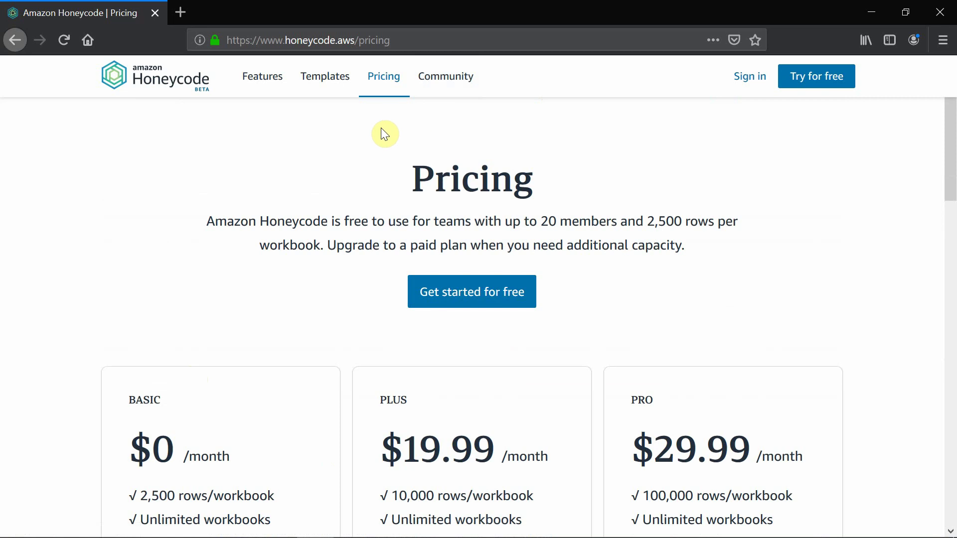
Sign up for a free account with a full name, email address and password
click(817, 85)
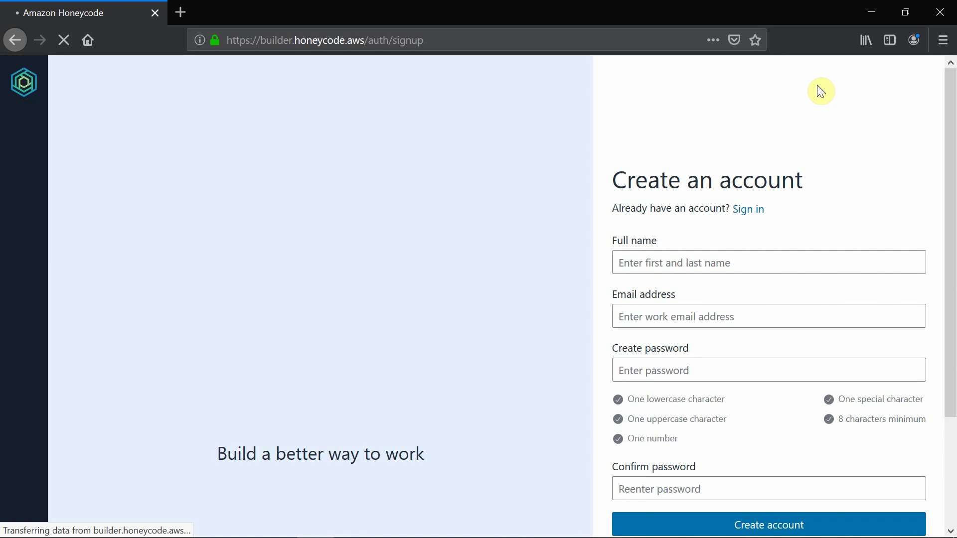
scroll(784, 242, down, 3)
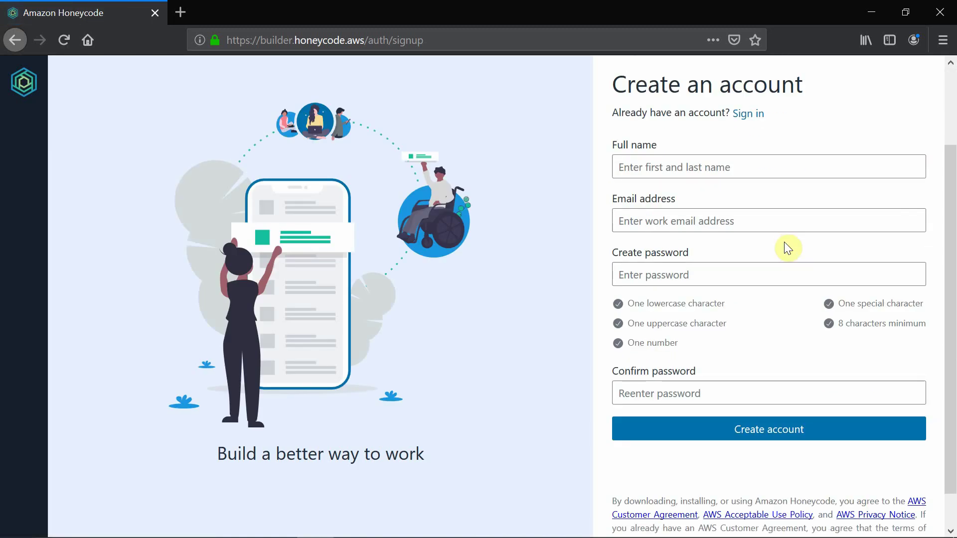
click(770, 165)
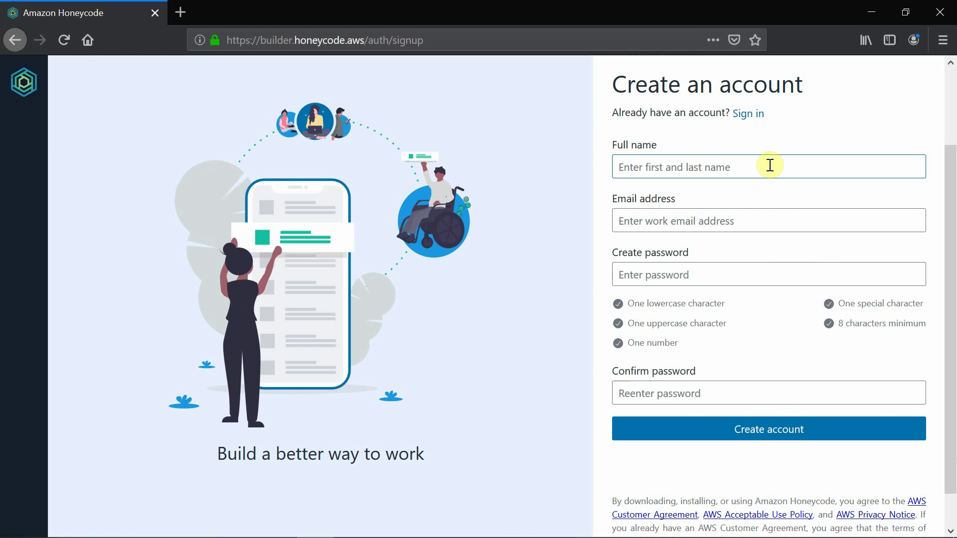
text(Info)
key(Tab)
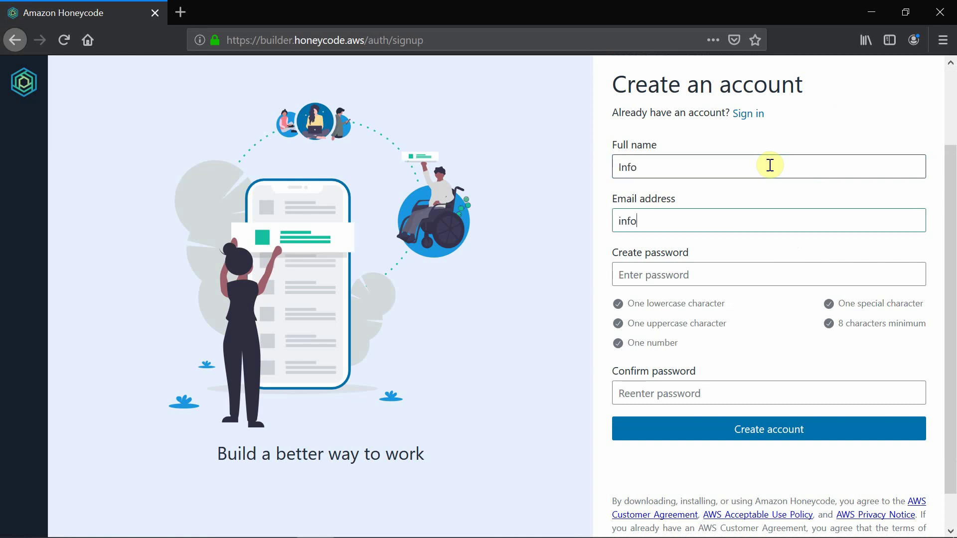
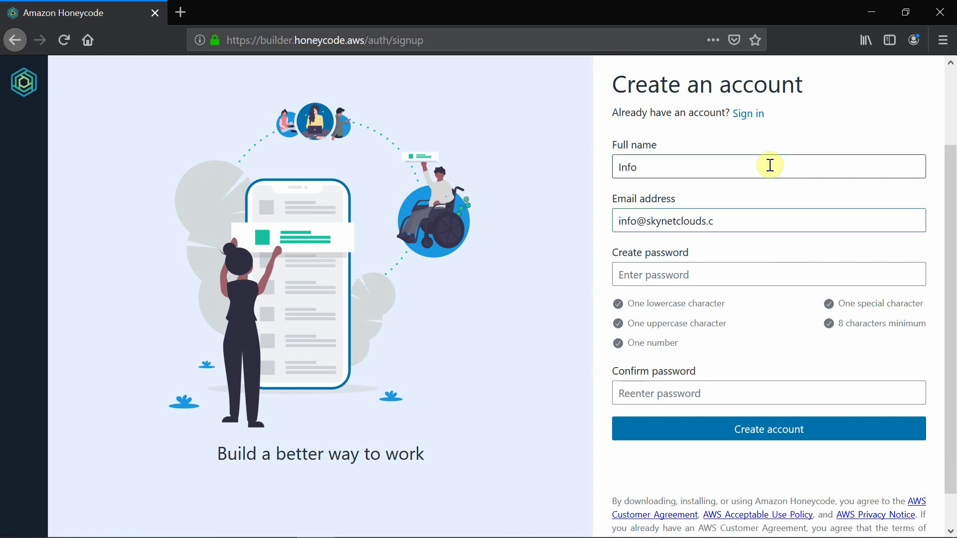
click(698, 278)
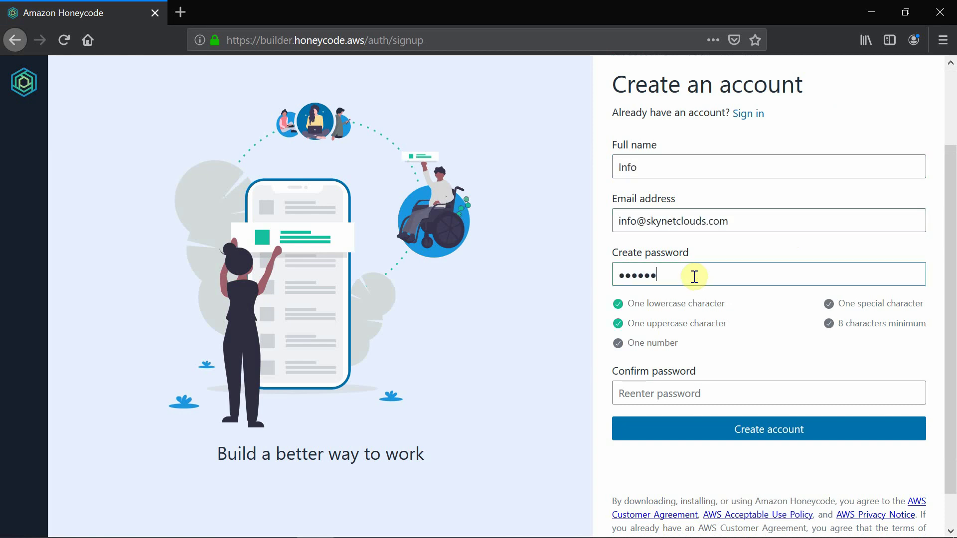
key(Tab)
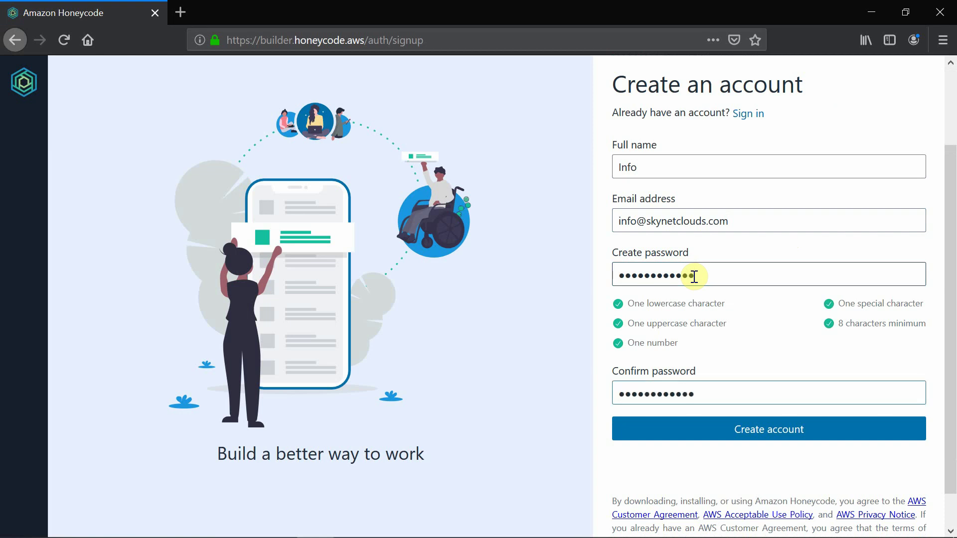
click(758, 434)
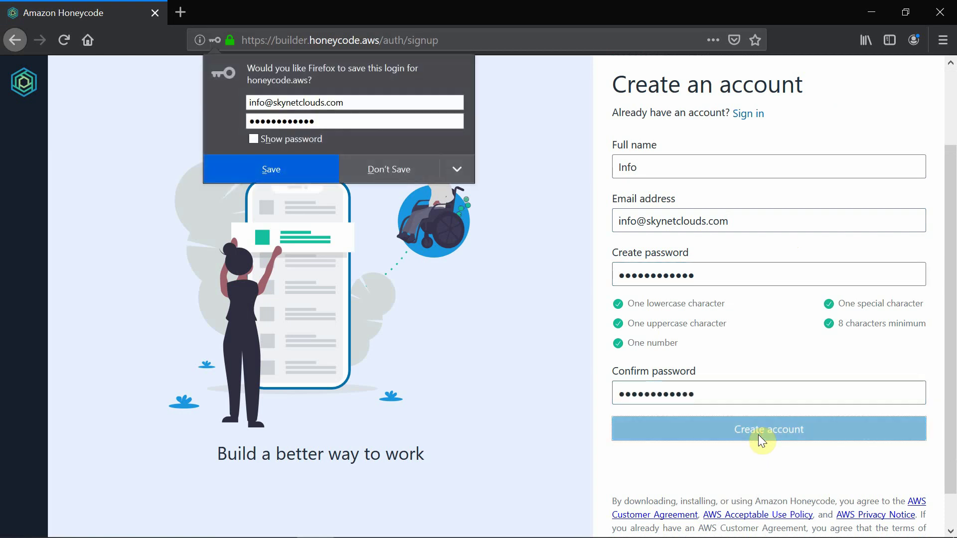
click(393, 168)
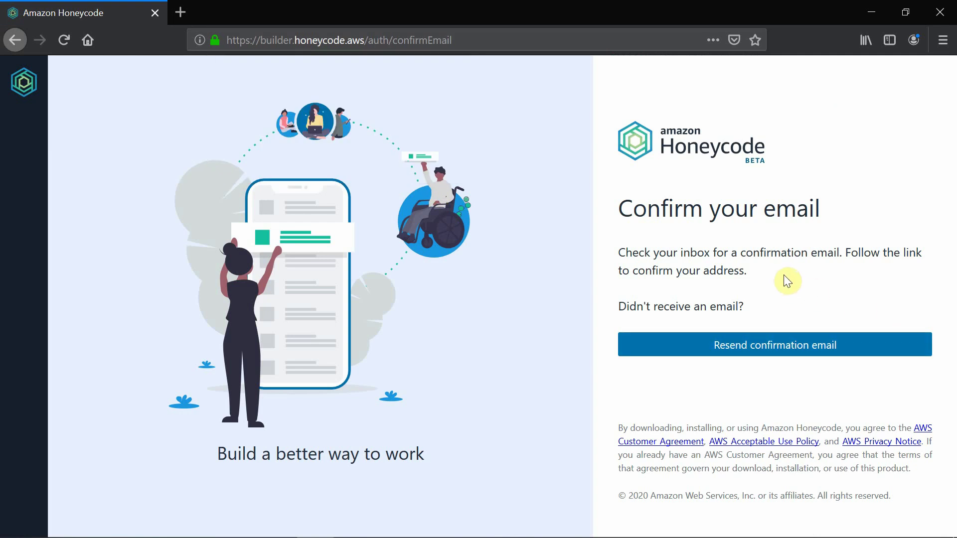
Sign in with the new account's email and password, declining to save the login
click(705, 294)
key(Return)
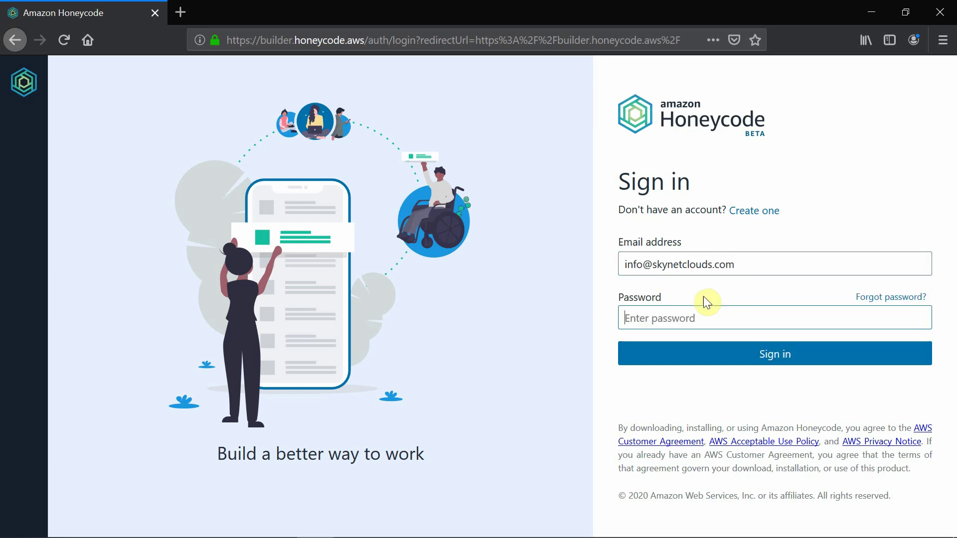
text(•••••••••••••)
key(Return)
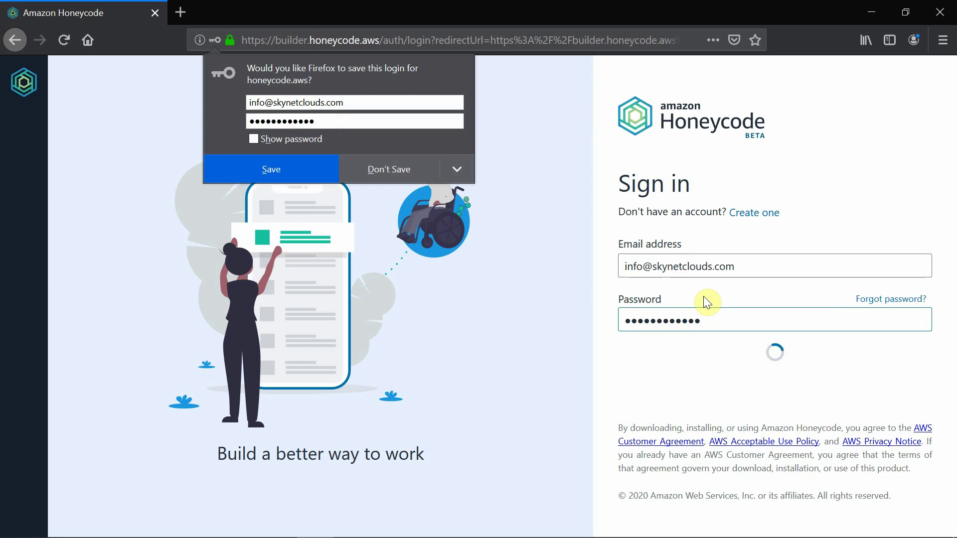
click(403, 166)
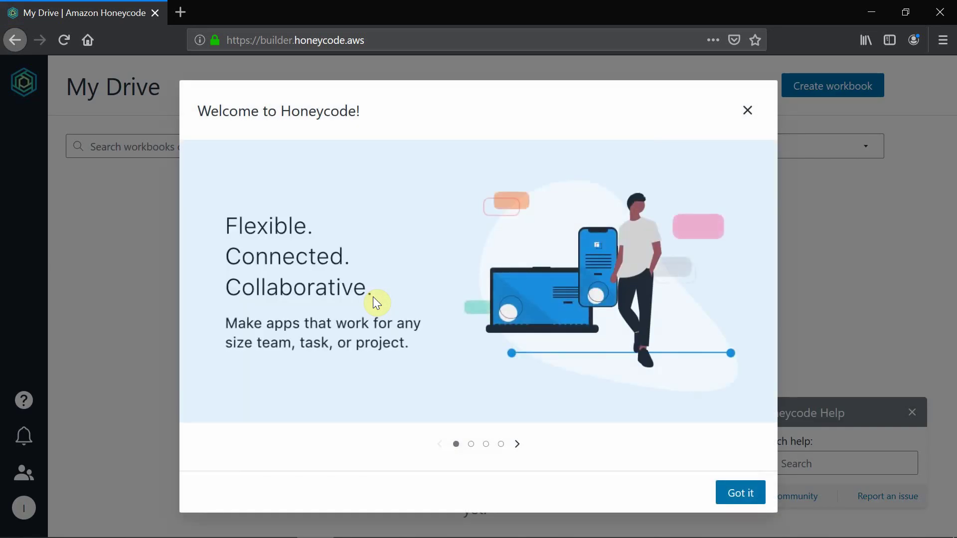
Advance through the welcome slides to the last one and close the tour
click(518, 444)
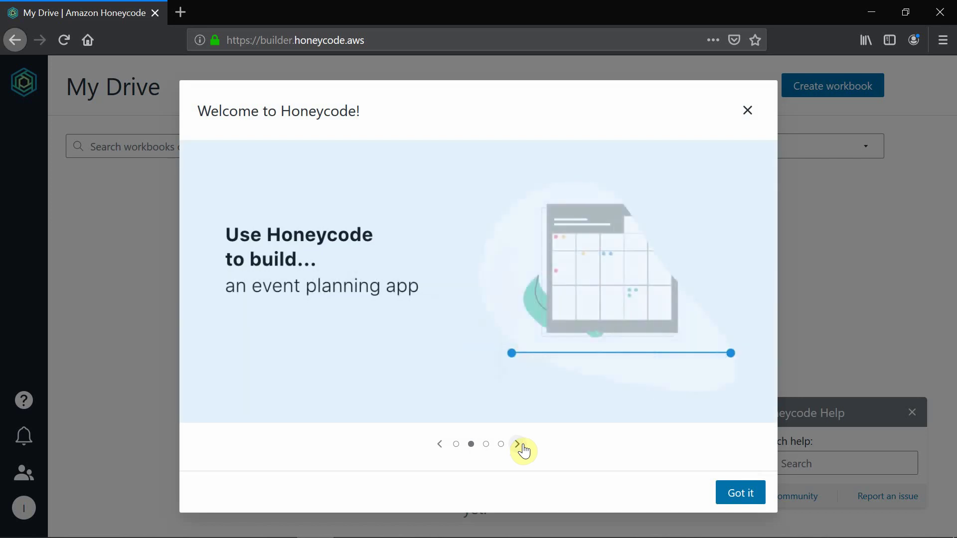
click(520, 445)
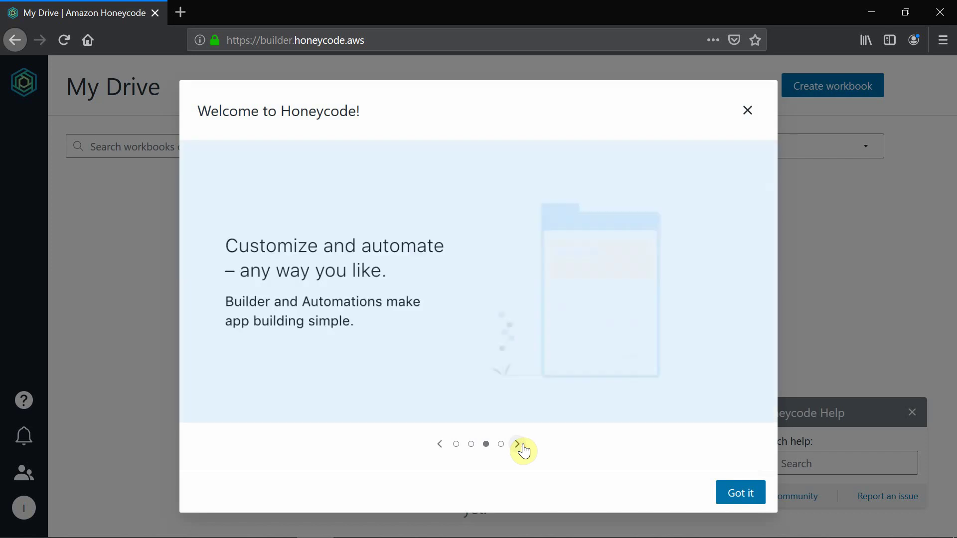
click(520, 446)
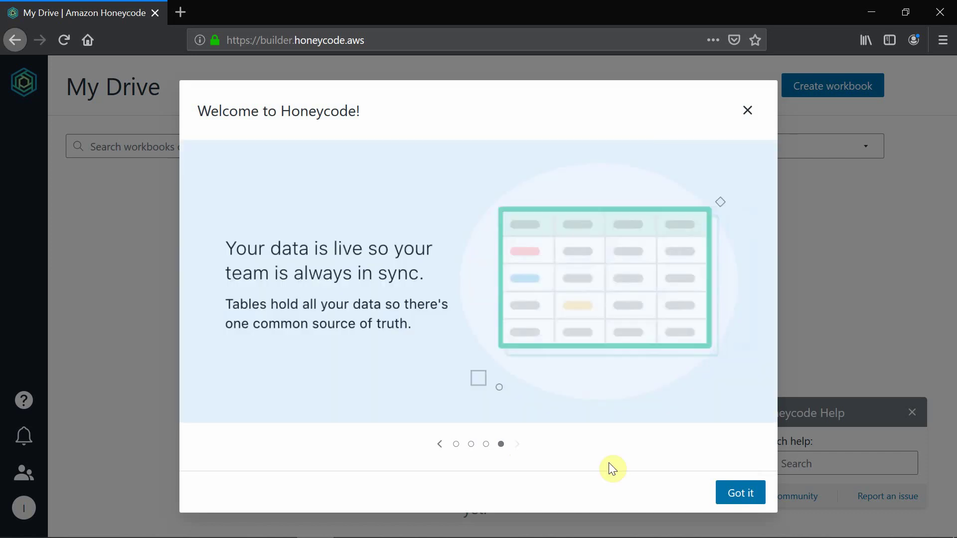
click(736, 494)
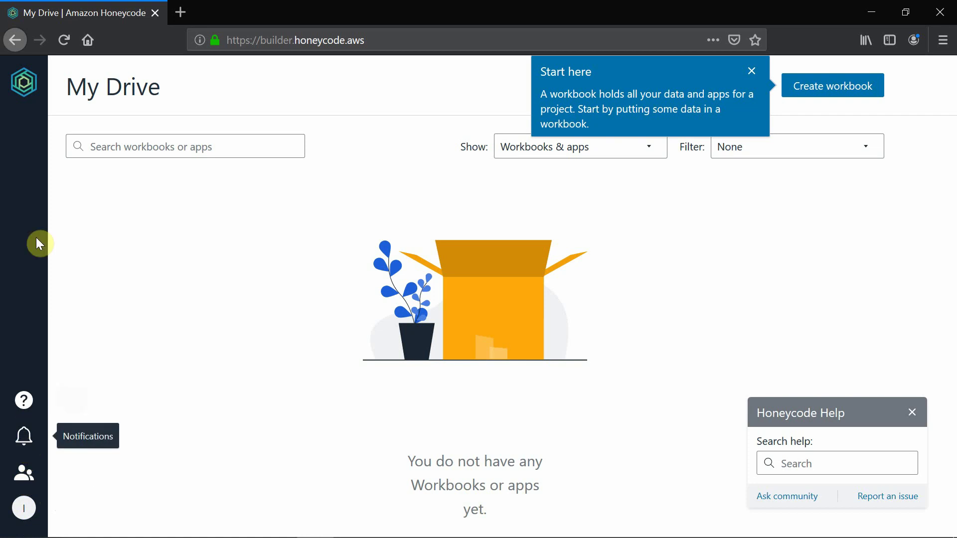
Dismiss the Start here tip and create a workbook from the Simple To-do template
click(639, 223)
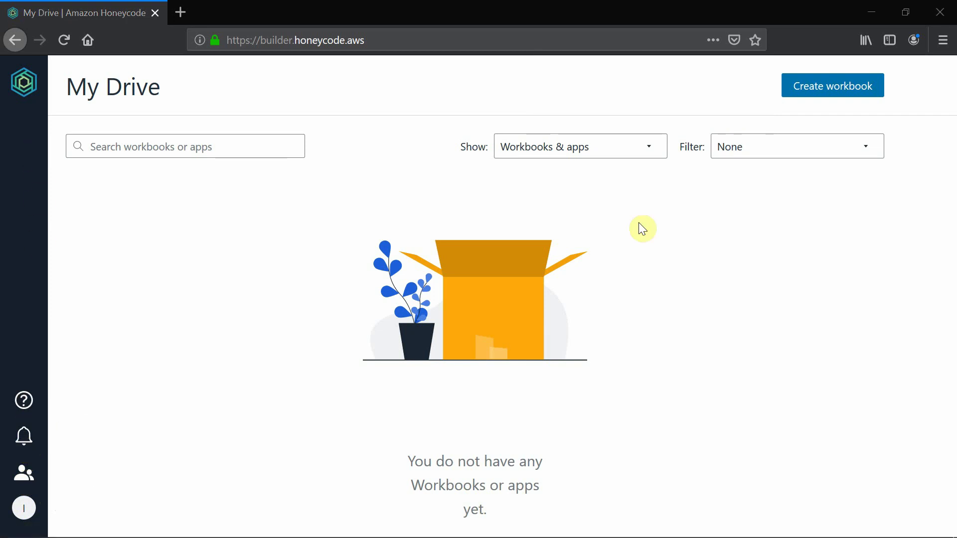
click(830, 92)
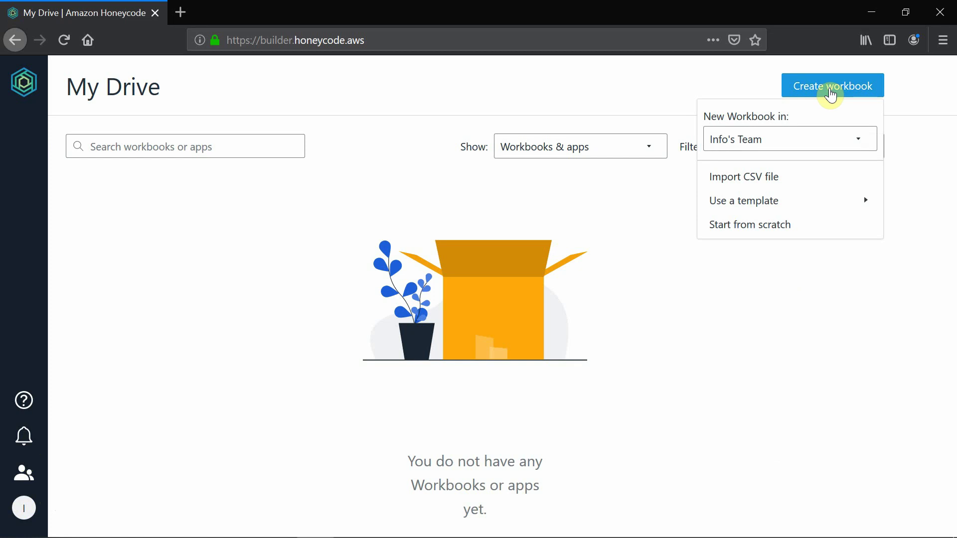
mouse_move(815, 209)
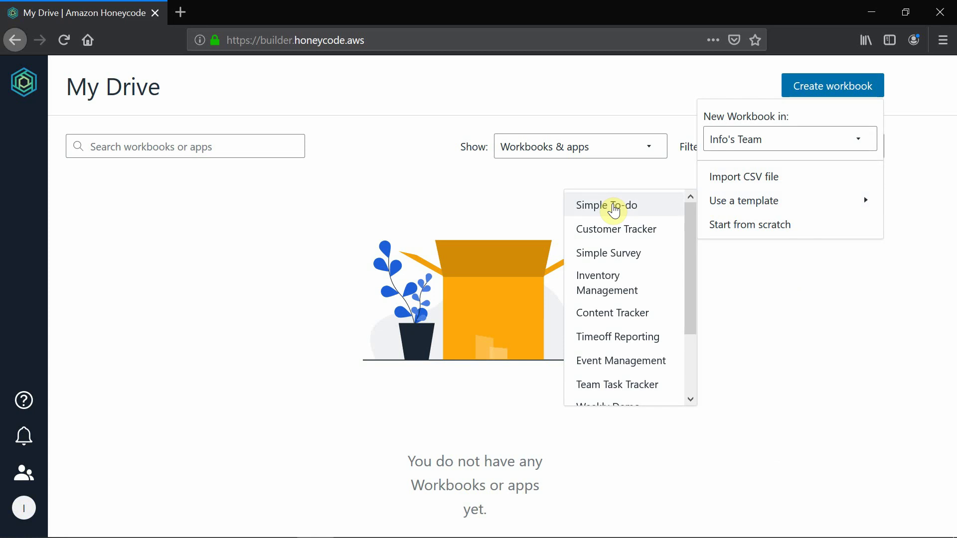
click(614, 209)
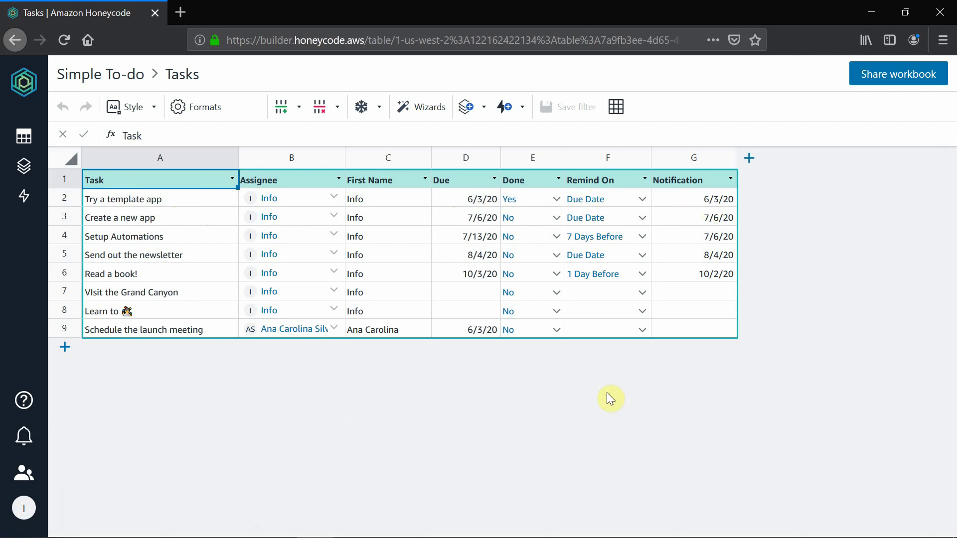
click(22, 140)
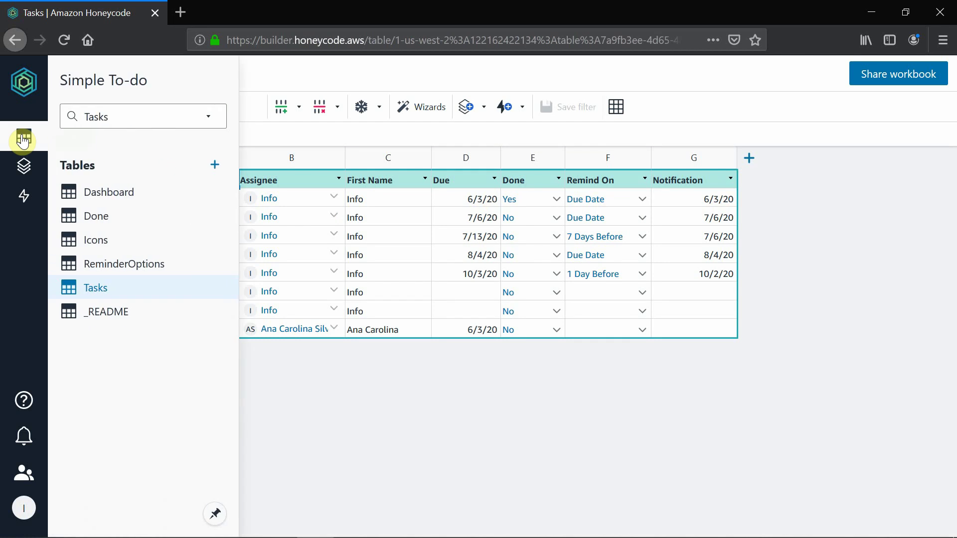
click(110, 314)
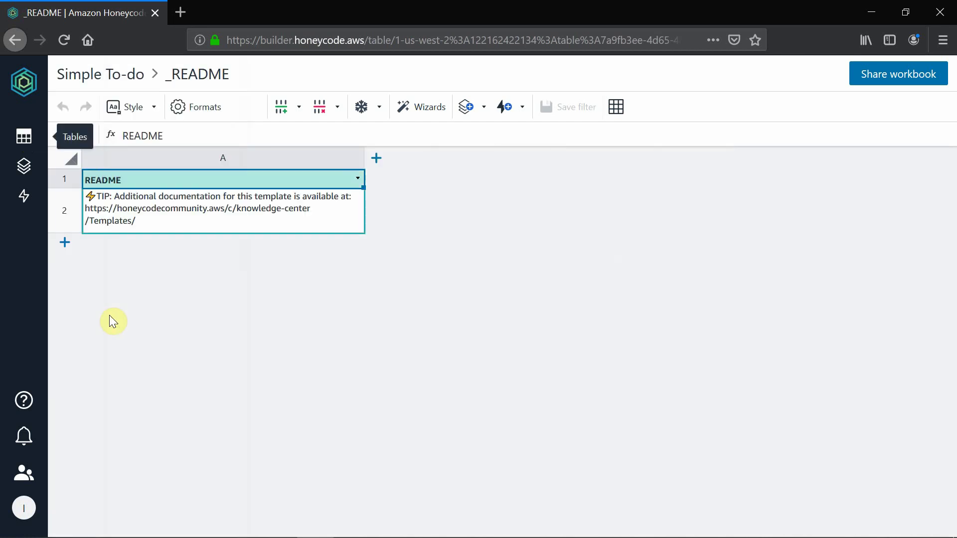
click(25, 141)
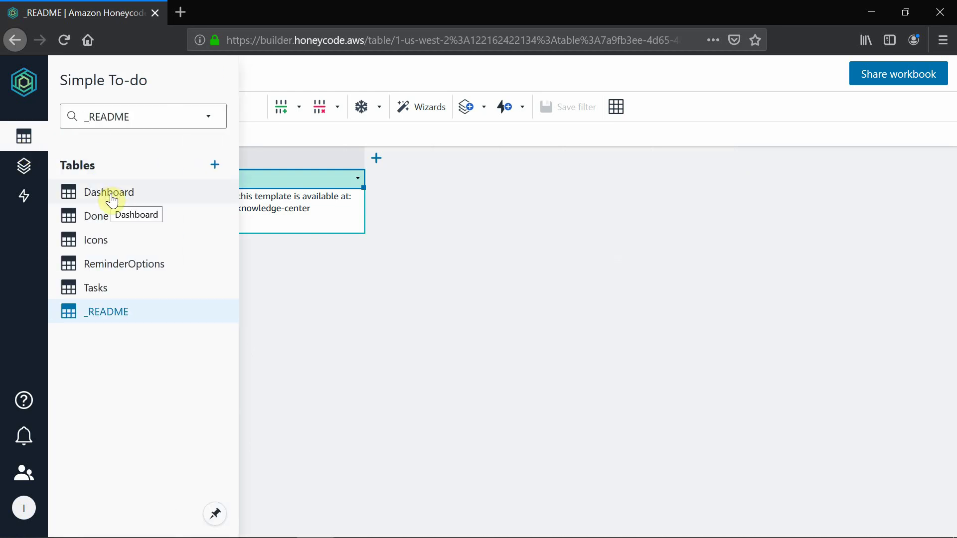
click(106, 270)
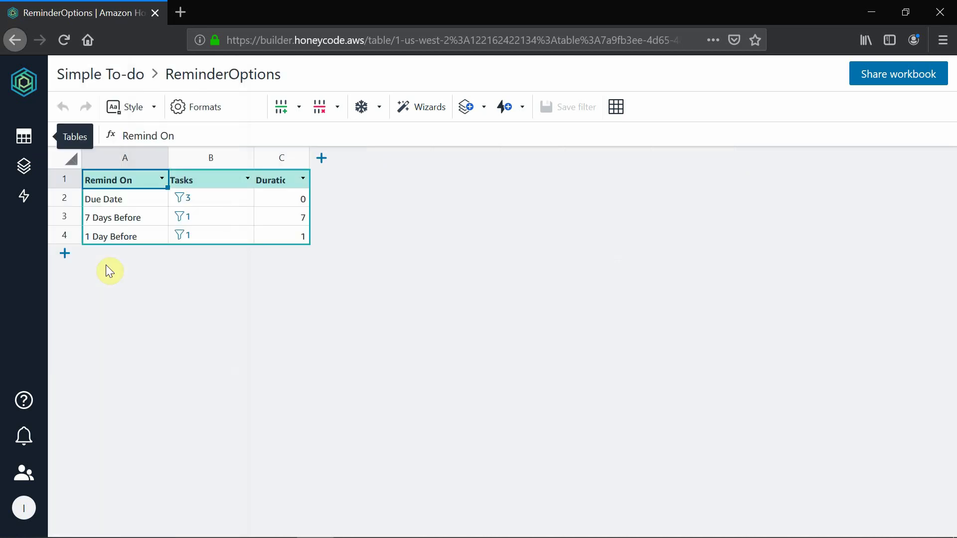
click(24, 139)
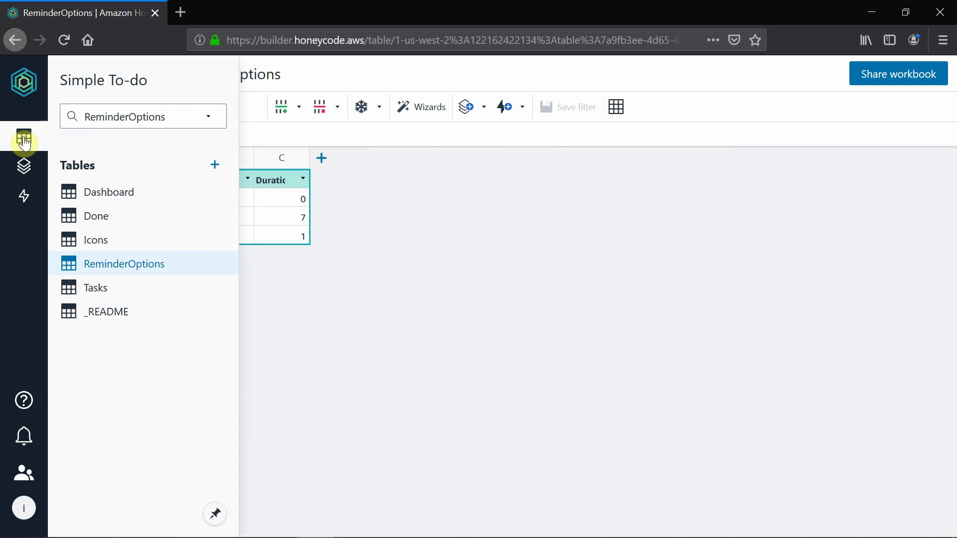
click(131, 193)
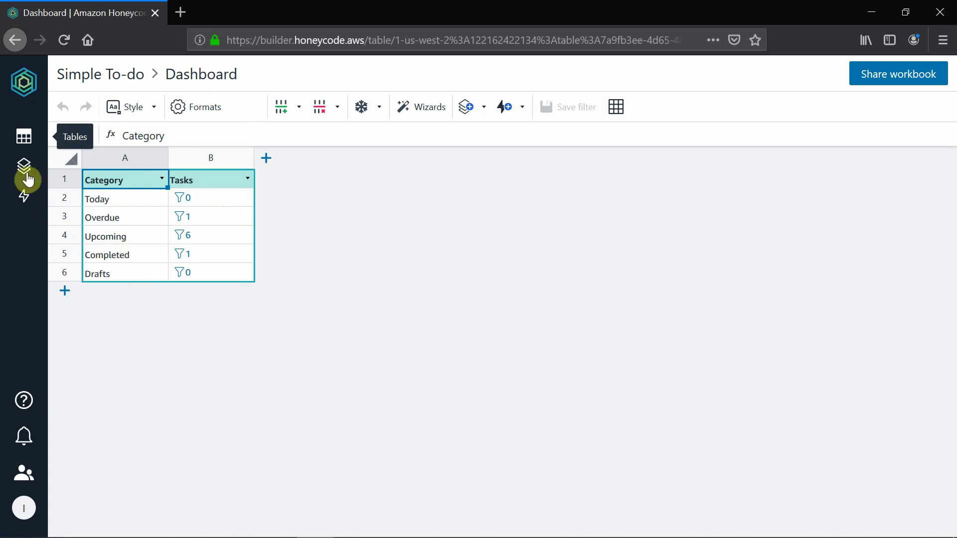
click(24, 143)
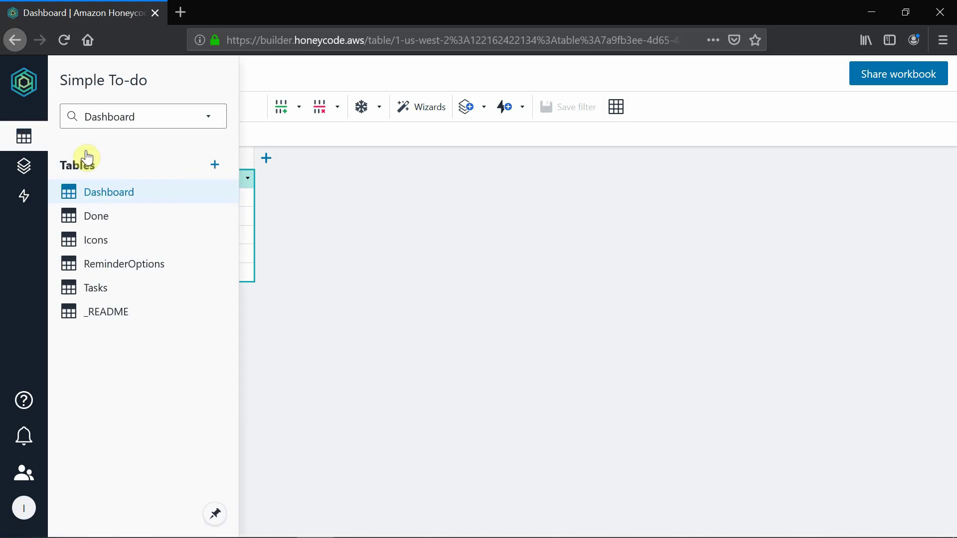
click(96, 289)
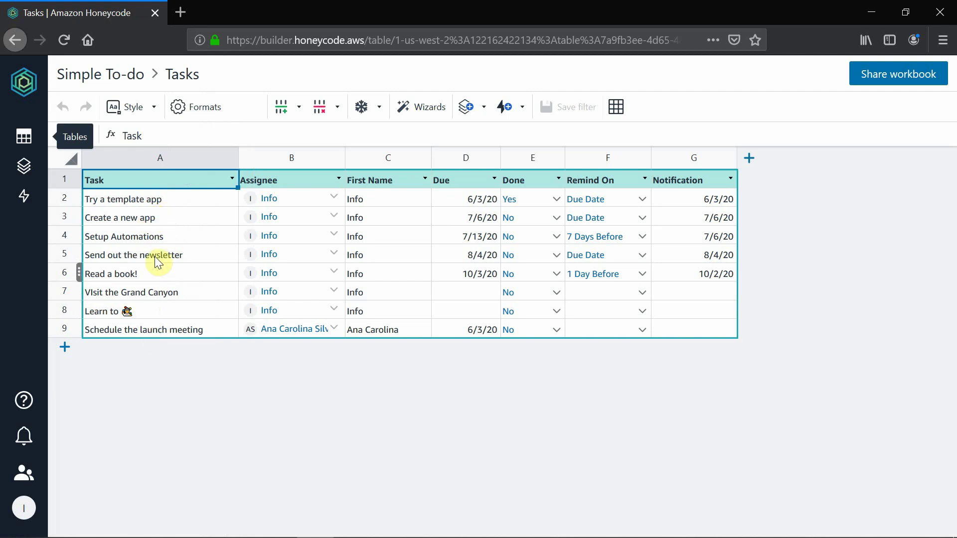
Go to the Builder and select the Todo app under Apps
click(27, 173)
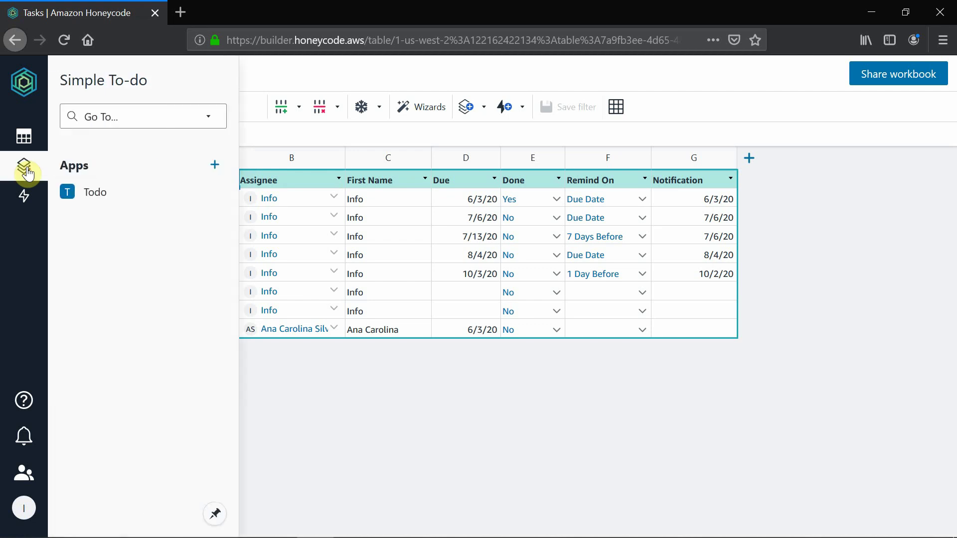
click(104, 197)
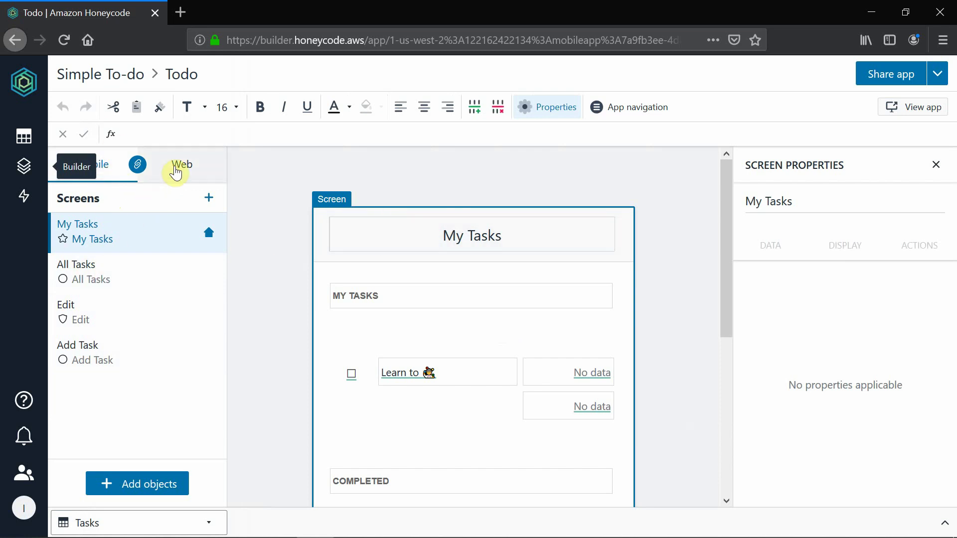
Change the My Tasks header from 'My Tasks' to 'Skynetclouds Demo Tasks'
click(174, 166)
click(85, 171)
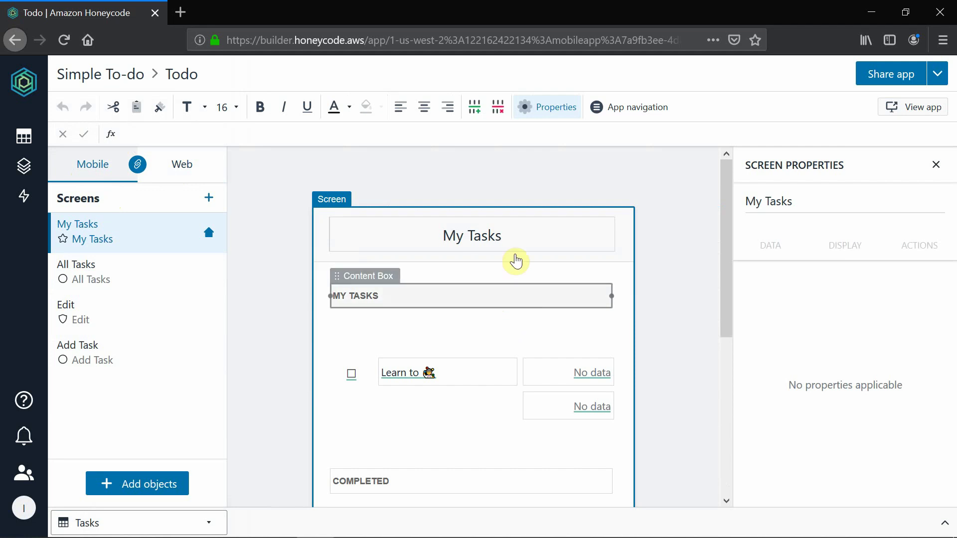
click(513, 243)
click(468, 235)
key(BackSpace)
key(BackSpace)
key(BackSpace)
text(Skyn)
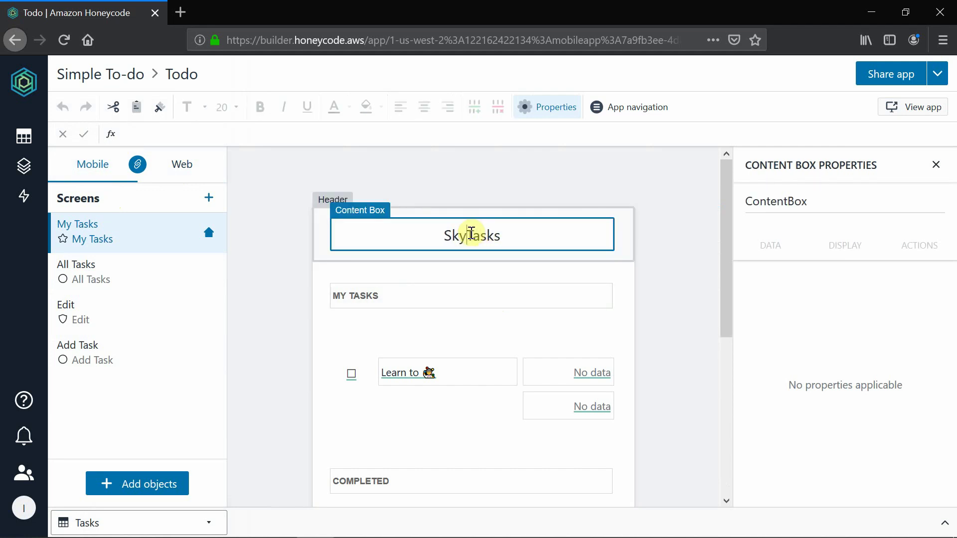
text(etclou)
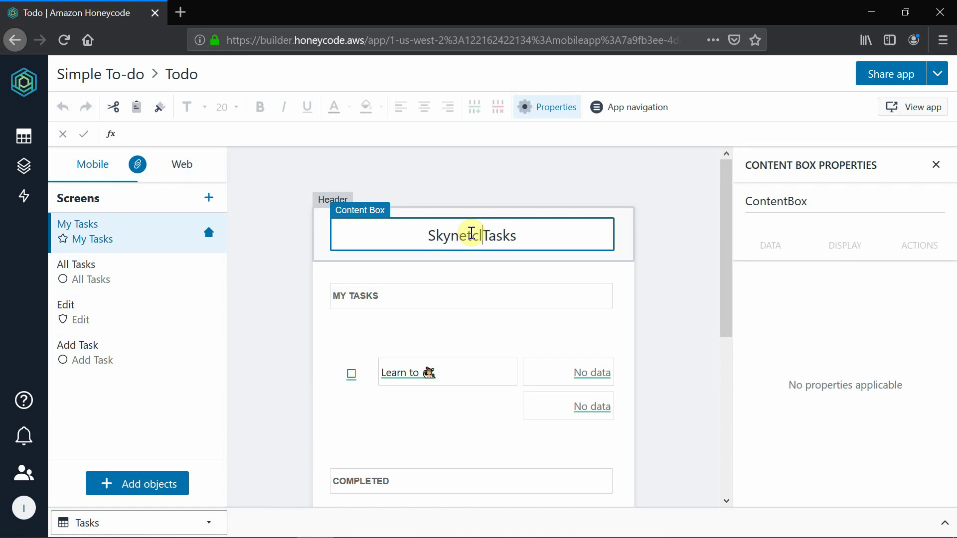
text(ds)
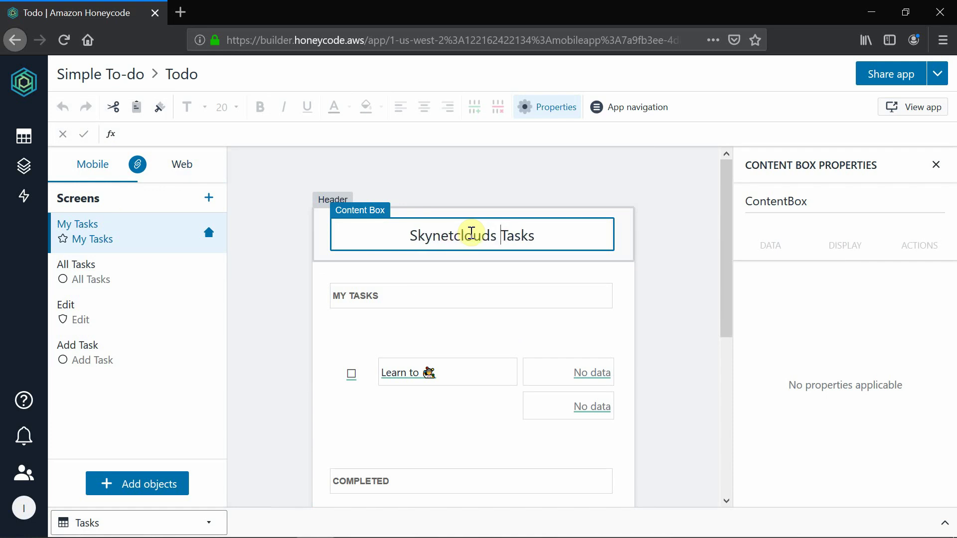
text( Demo)
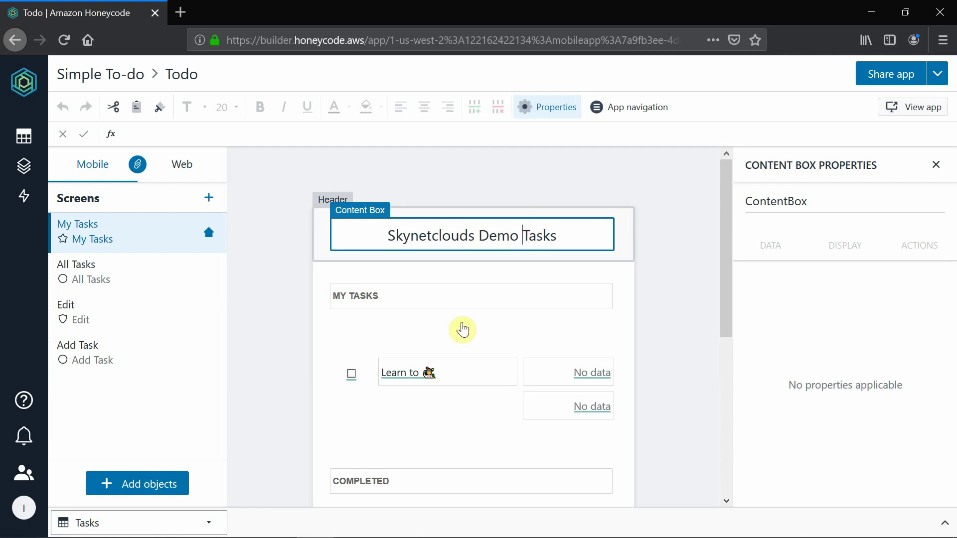
click(548, 339)
scroll(660, 370, down, 5)
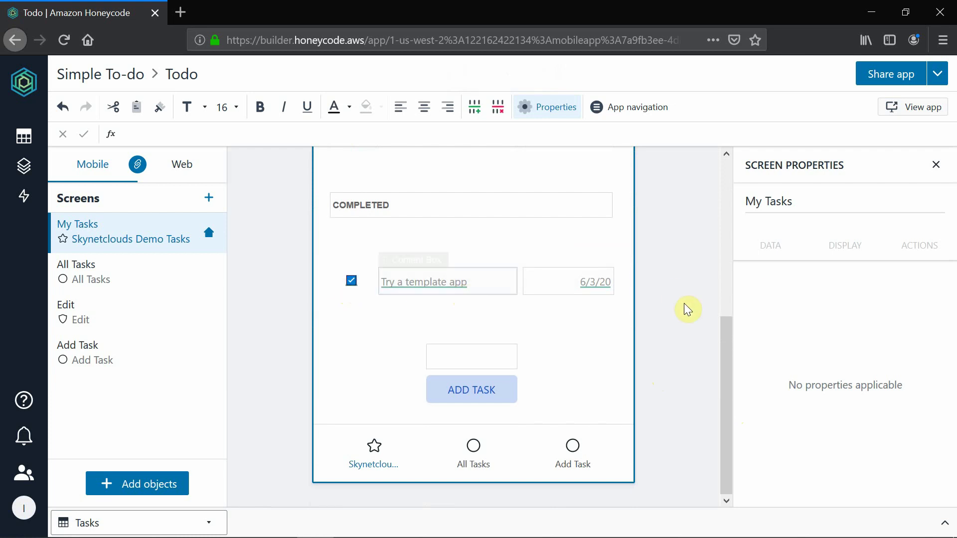
Inspect the ADD TASK button's tap action on the My Tasks screen
scroll(662, 321, up, 2)
scroll(643, 334, down, 2)
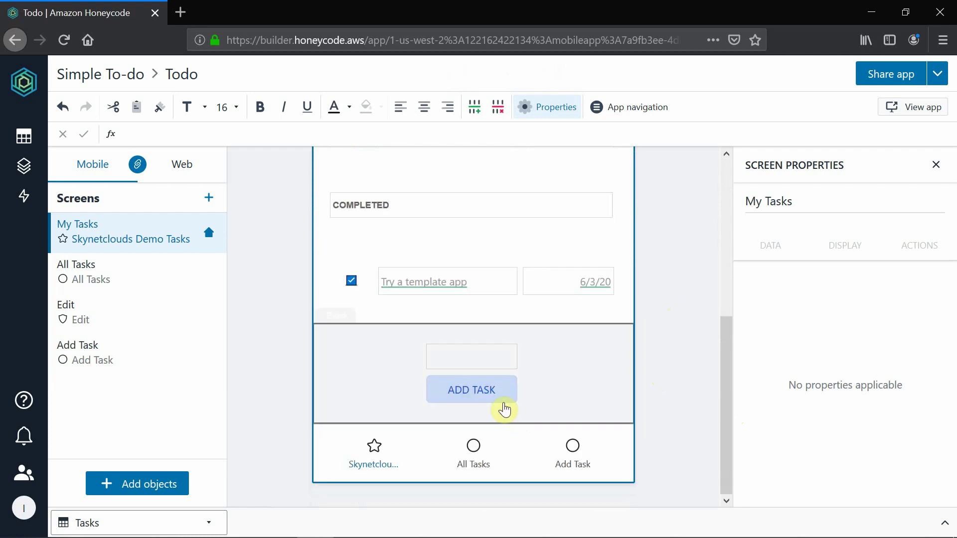
click(487, 407)
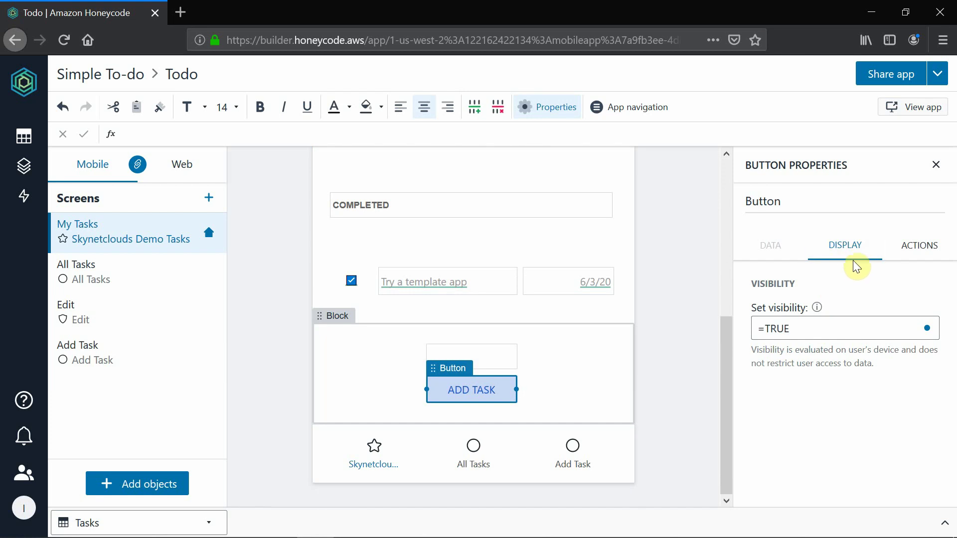
click(933, 255)
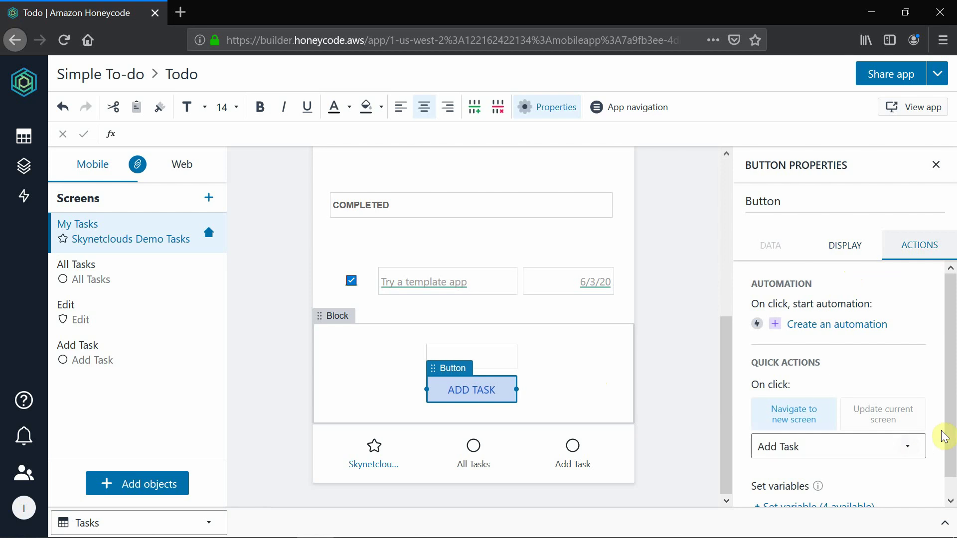
Browse the All Tasks screen, then the Edit screen
click(96, 281)
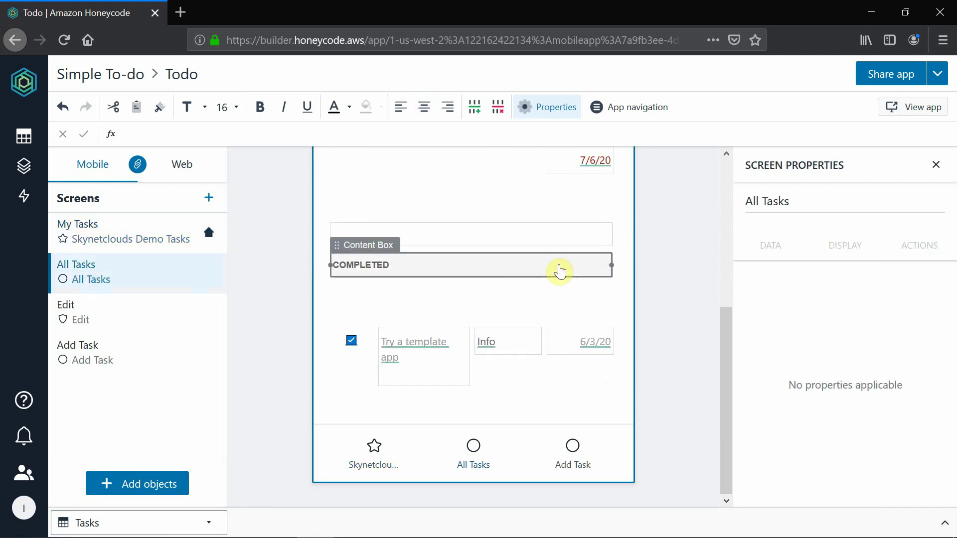
scroll(478, 284, up, 4)
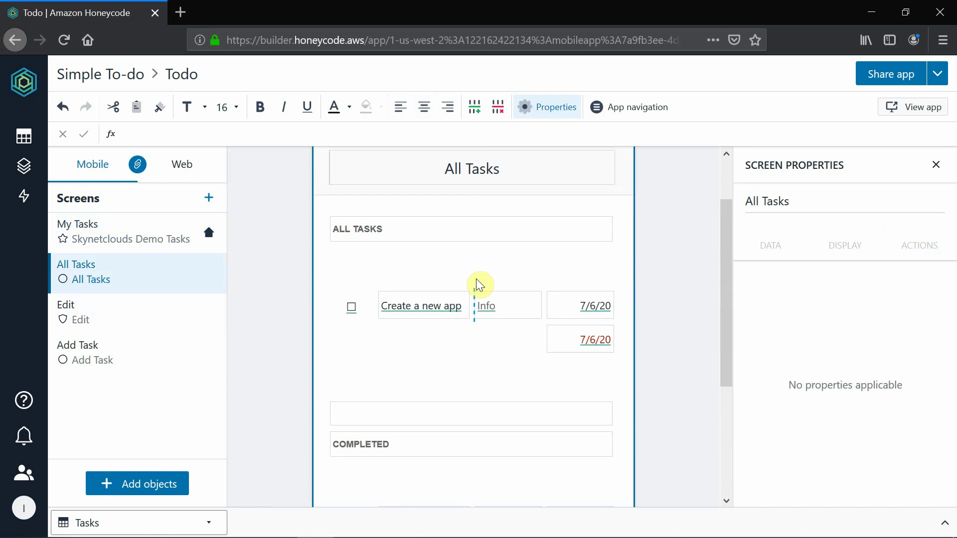
scroll(479, 285, up, 2)
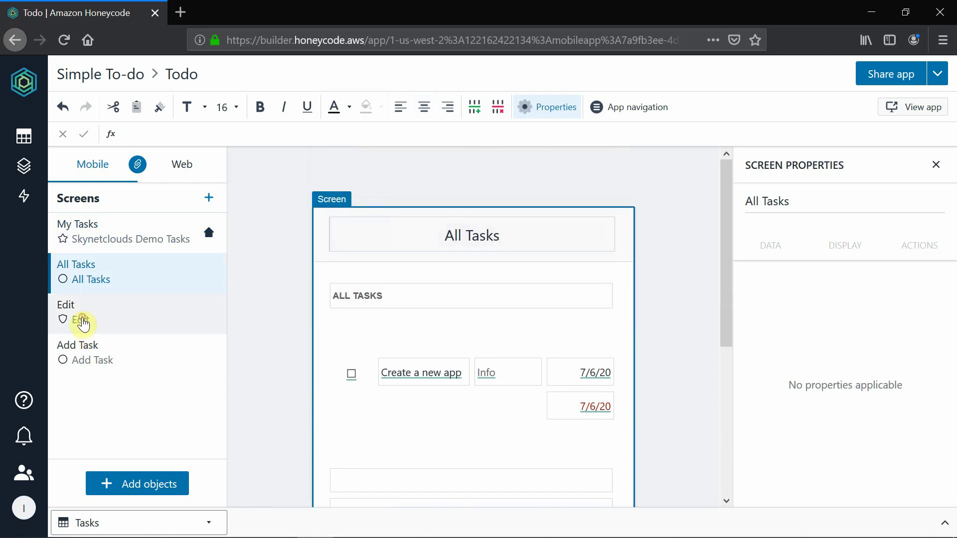
click(83, 322)
scroll(572, 364, down, 1)
scroll(572, 365, down, 5)
scroll(571, 363, up, 2)
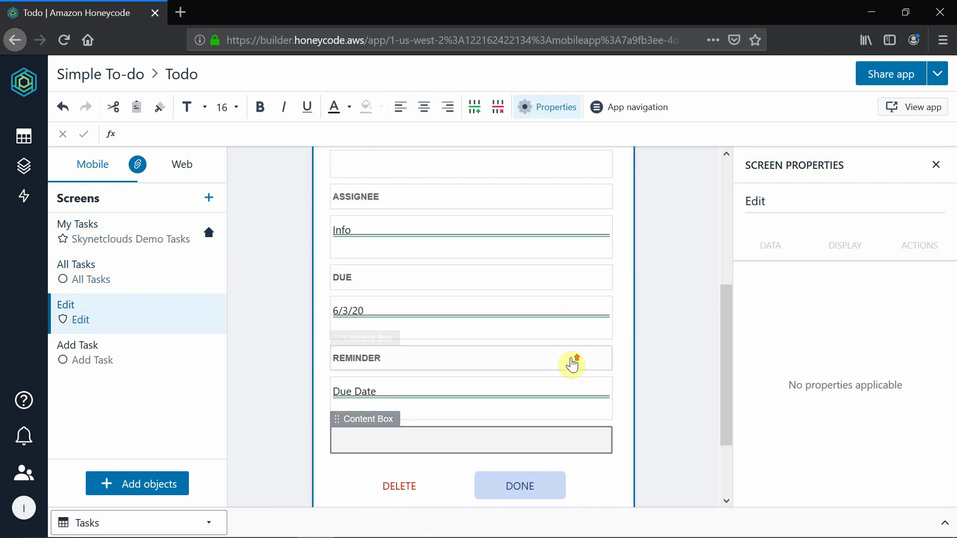
scroll(496, 370, up, 3)
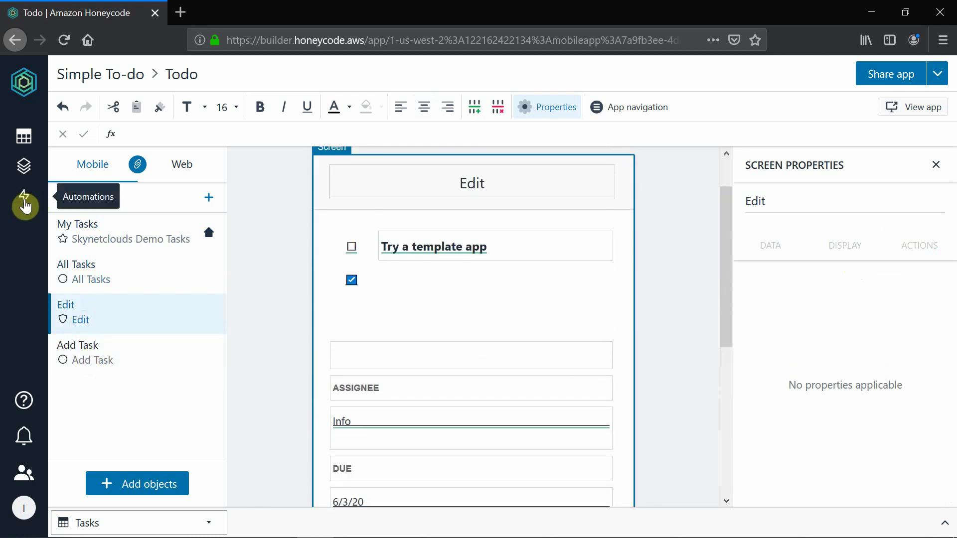
Open the Reminder automation and expand its trigger settings, leaving the Tasks table unchanged
click(25, 204)
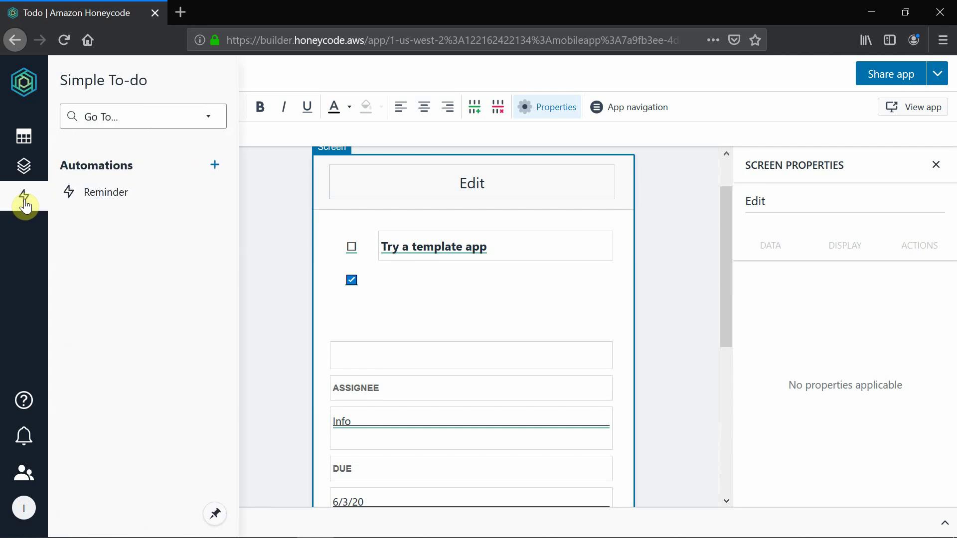
click(99, 195)
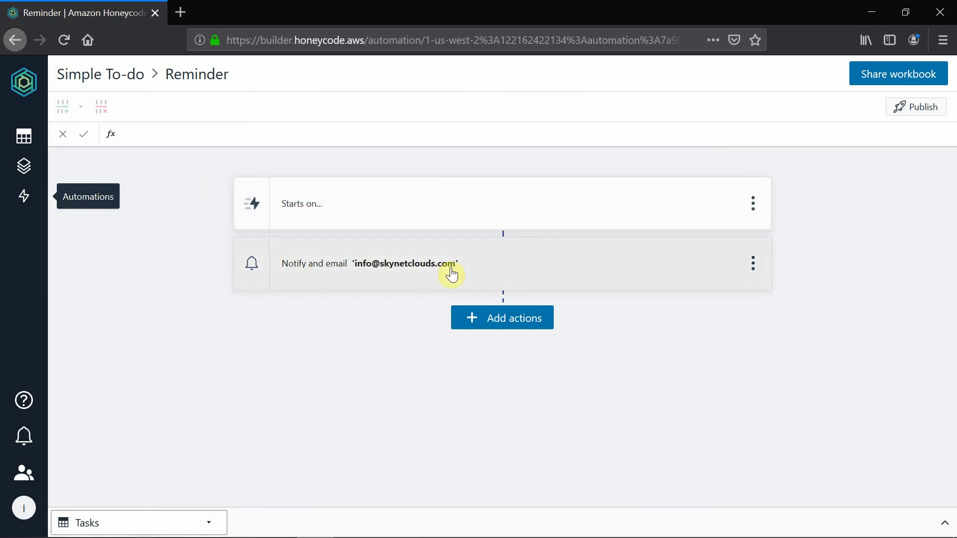
click(445, 220)
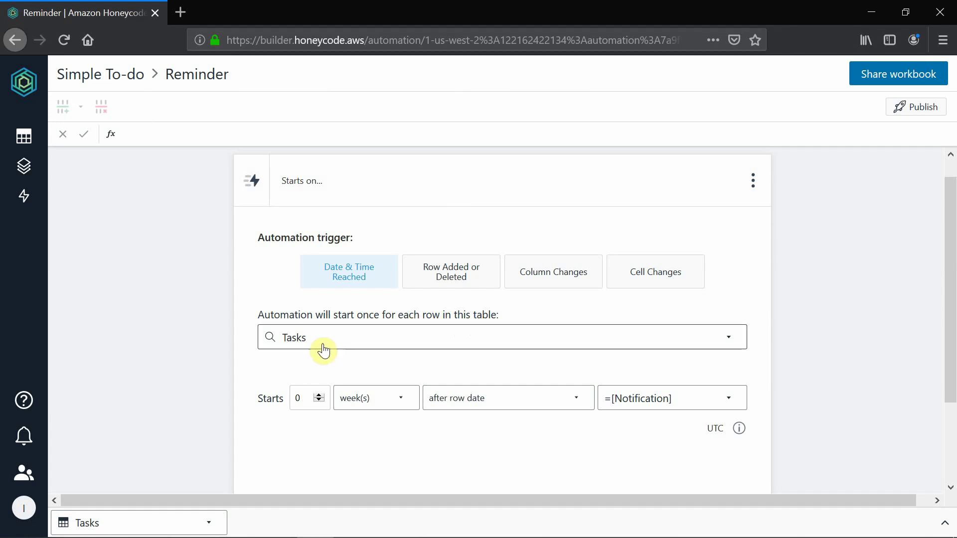
click(540, 348)
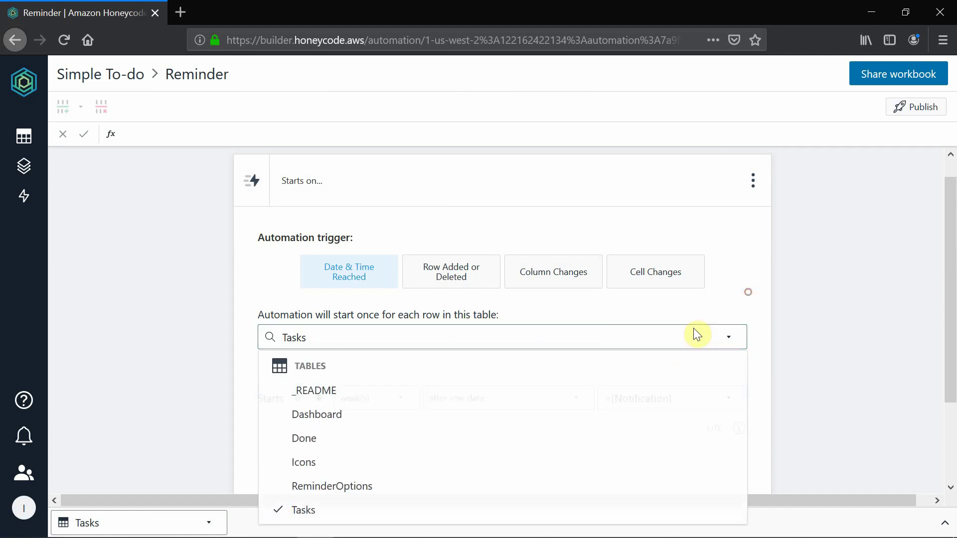
click(747, 292)
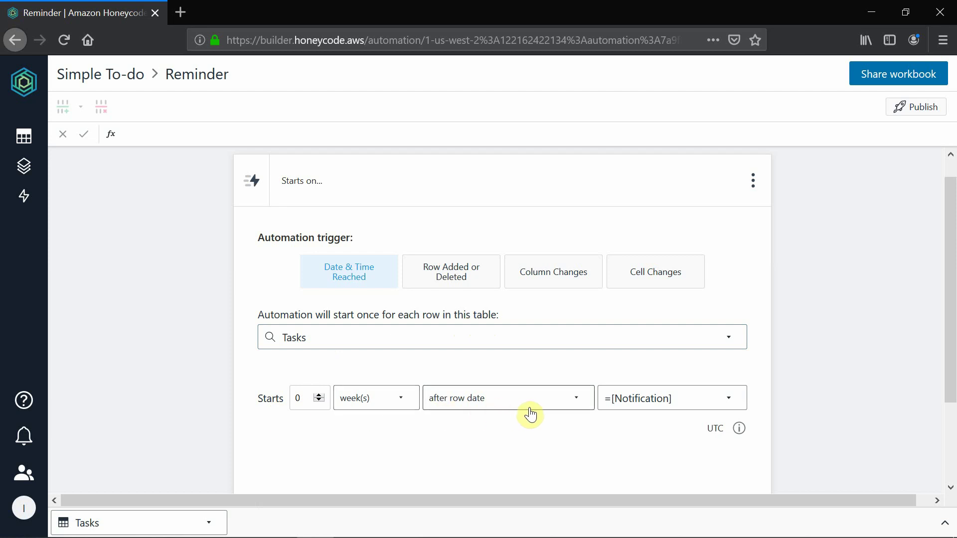
Try the other trigger types, then restore Date & Time Reached, 1 day before
click(466, 280)
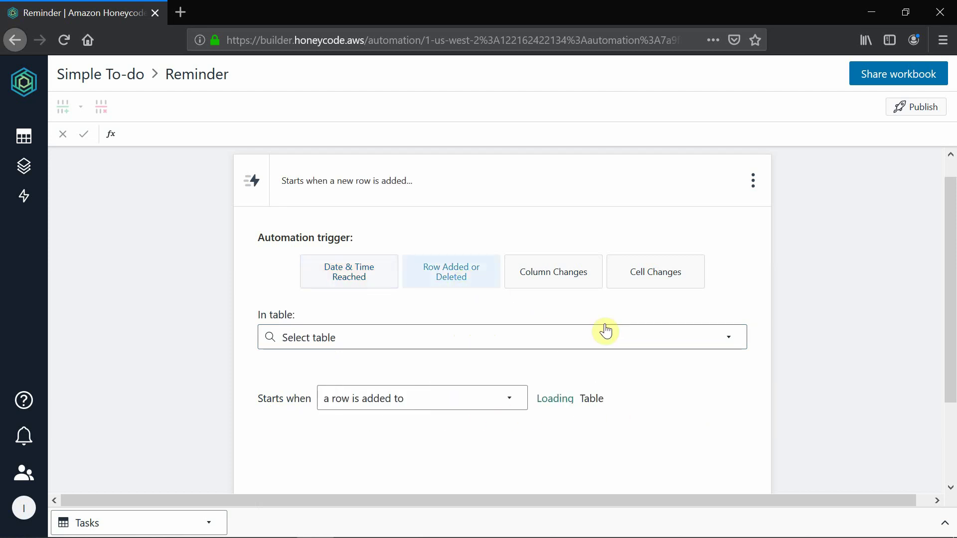
click(565, 278)
click(626, 281)
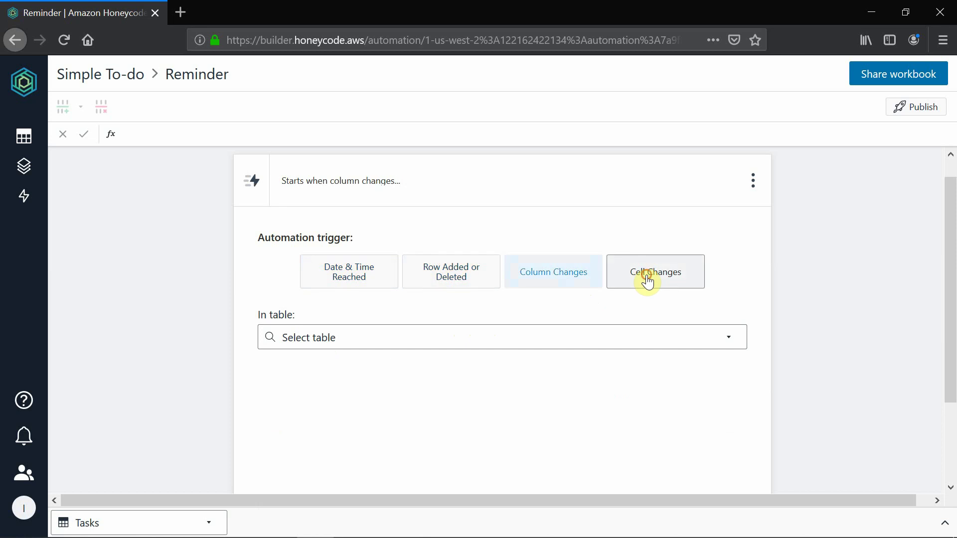
click(417, 274)
click(364, 278)
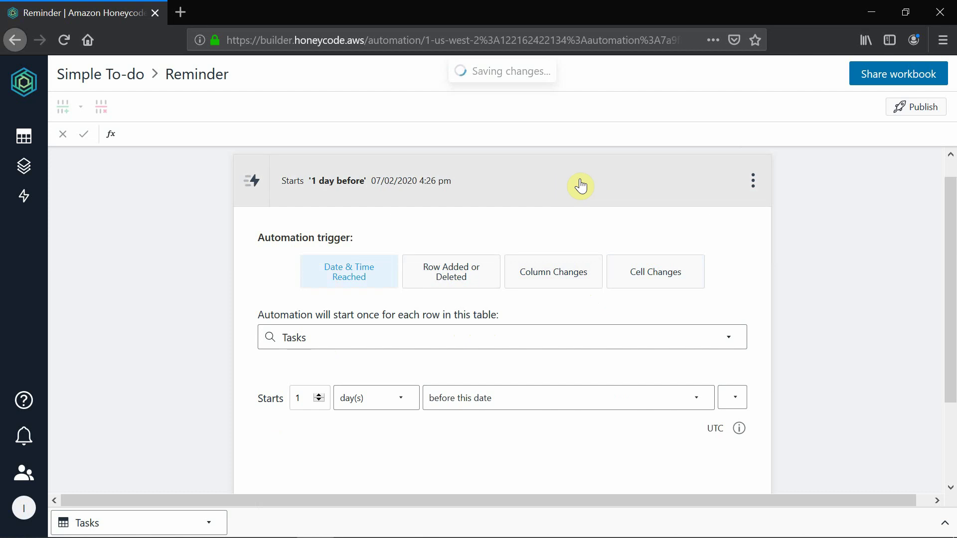
click(576, 199)
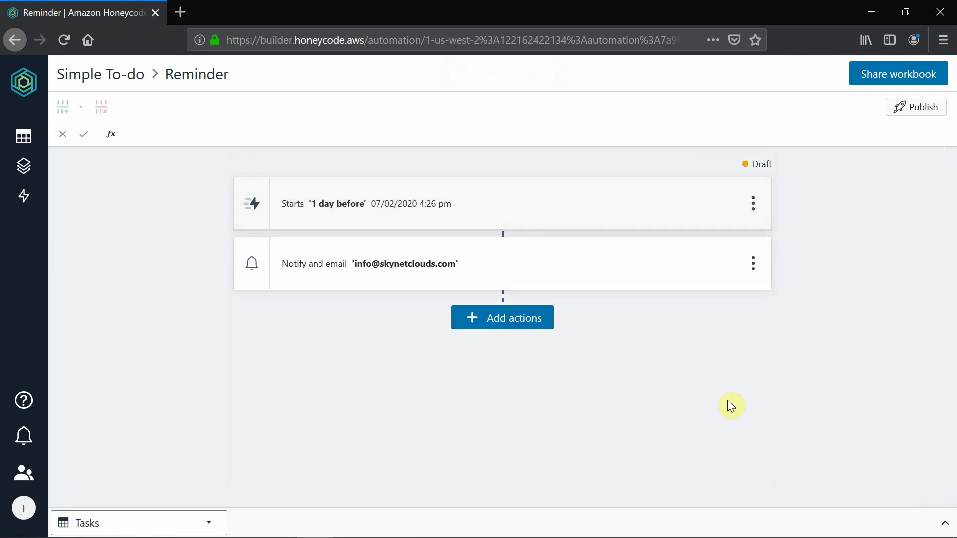
Publish the Reminder automation and return to My Drive
click(923, 110)
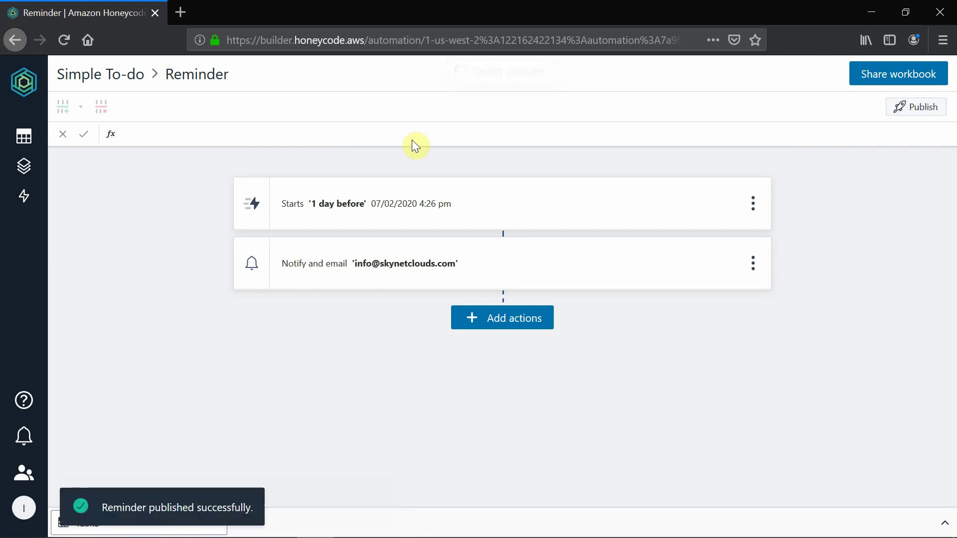
click(24, 82)
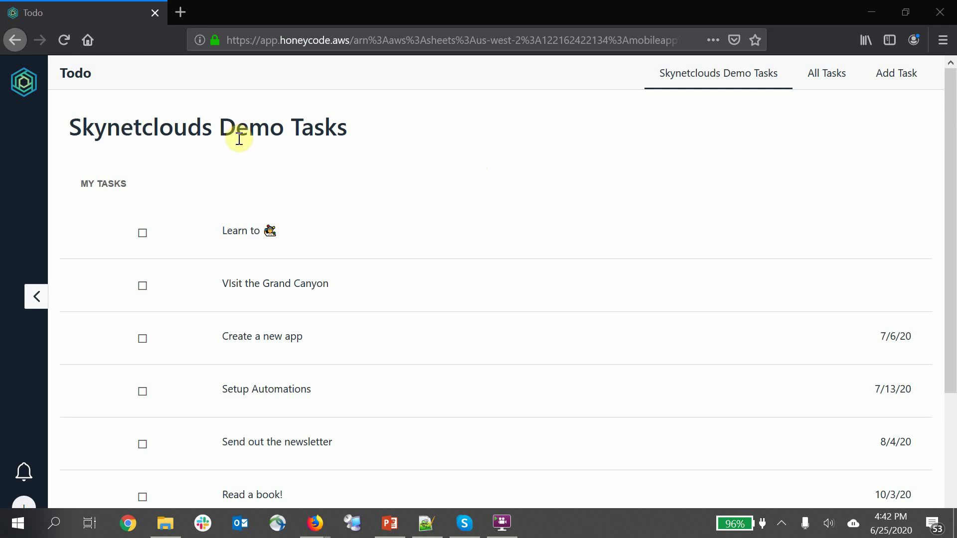
Tick the 'Learn to' task as done so it joins 'Try a template app' under Completed
scroll(356, 239, down, 3)
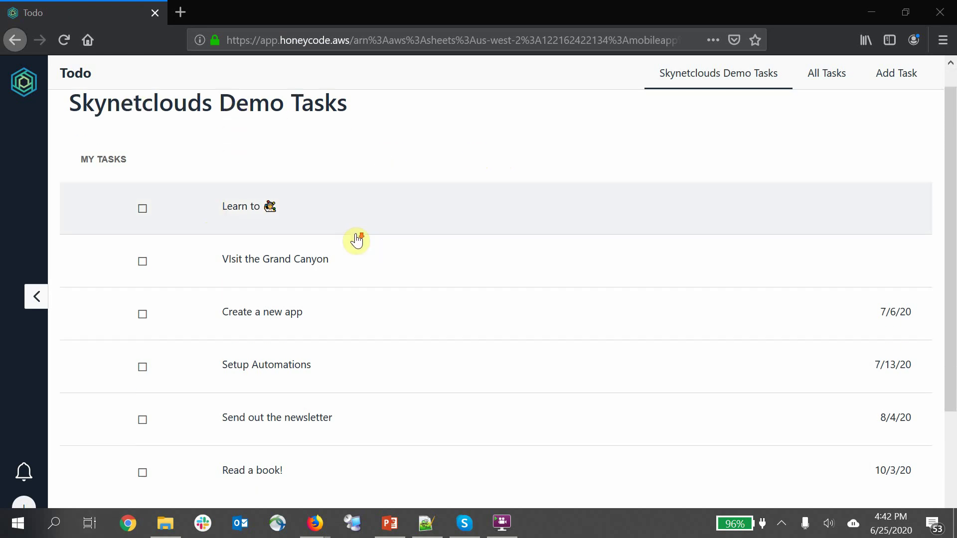
scroll(316, 237, down, 1)
scroll(186, 324, up, 4)
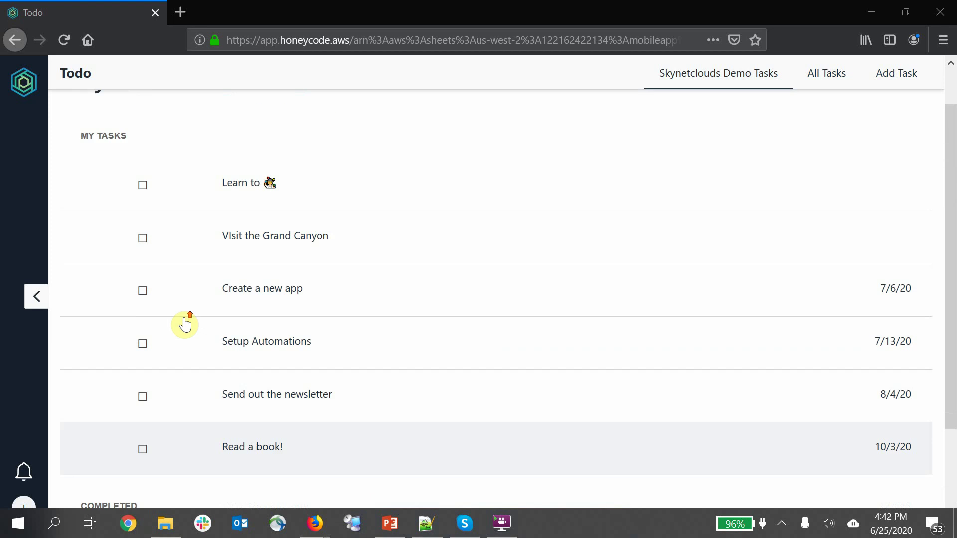
scroll(235, 296, down, 3)
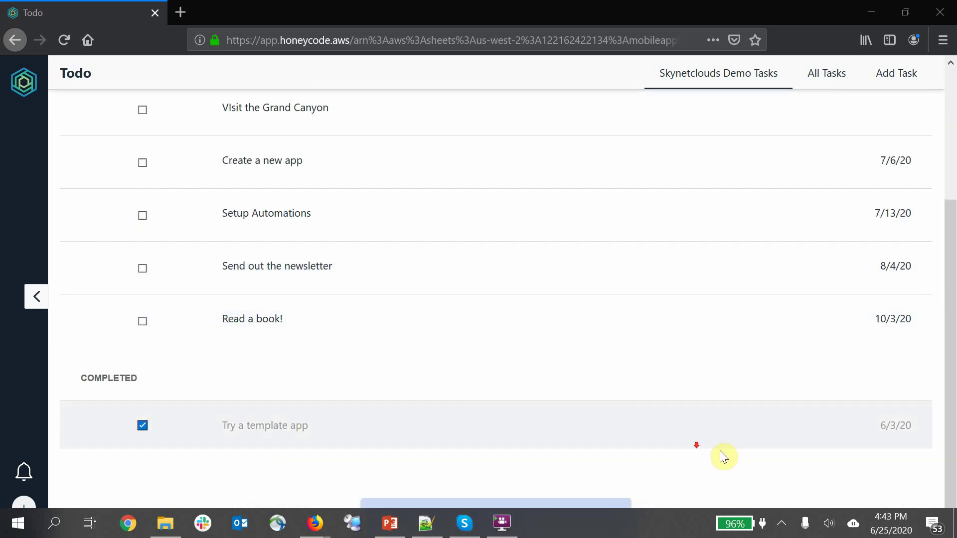
scroll(732, 455, up, 3)
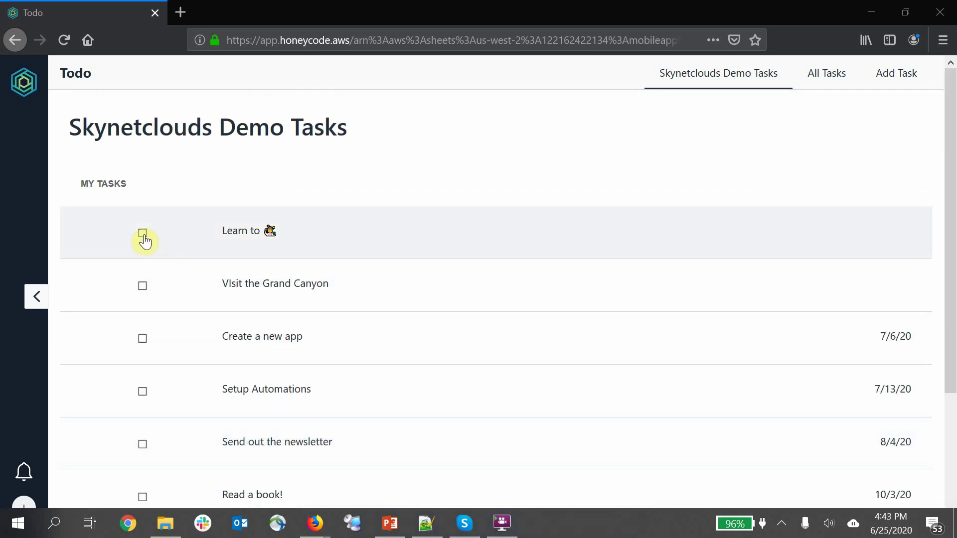
click(145, 238)
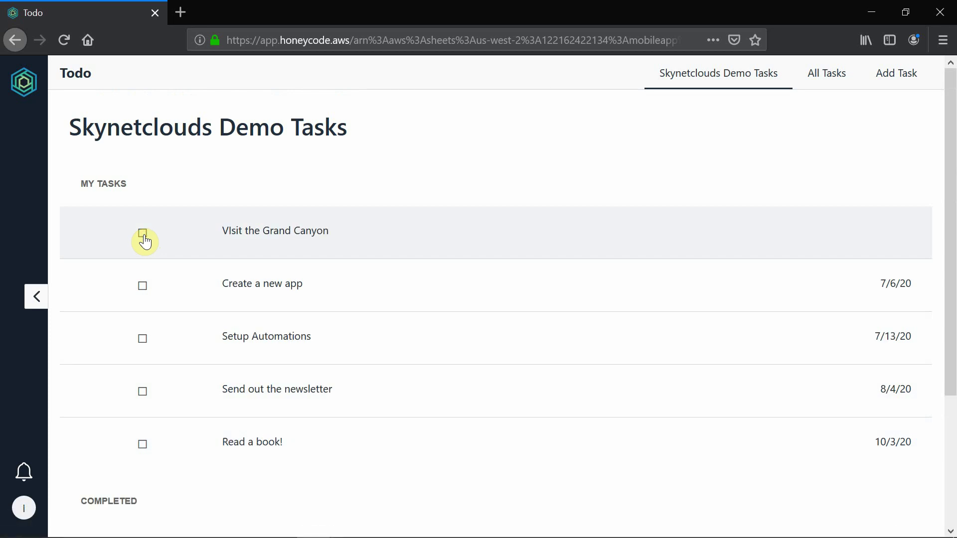
scroll(491, 269, down, 3)
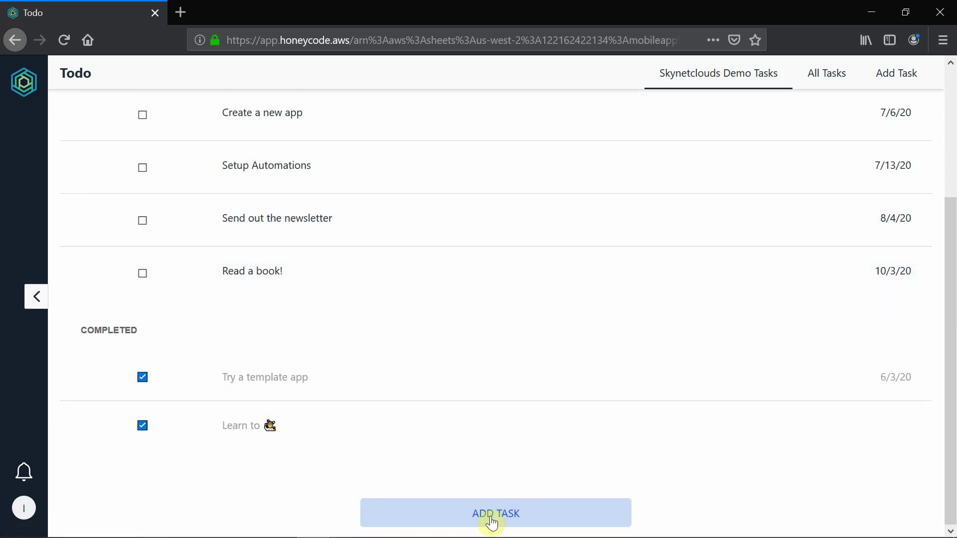
Add the task 'Work on Devops pipeline', due June 27, 2020, with a 1 Day Before reminder
click(492, 518)
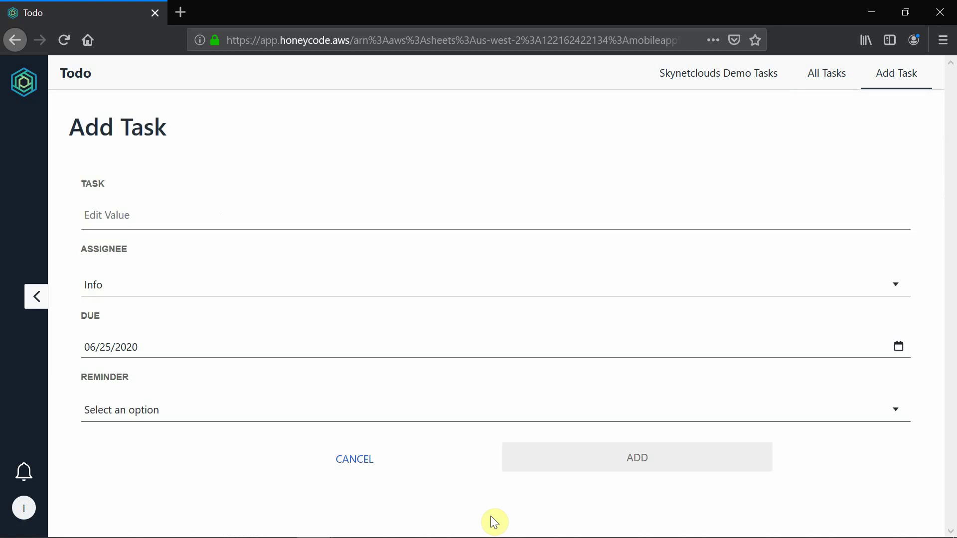
click(115, 218)
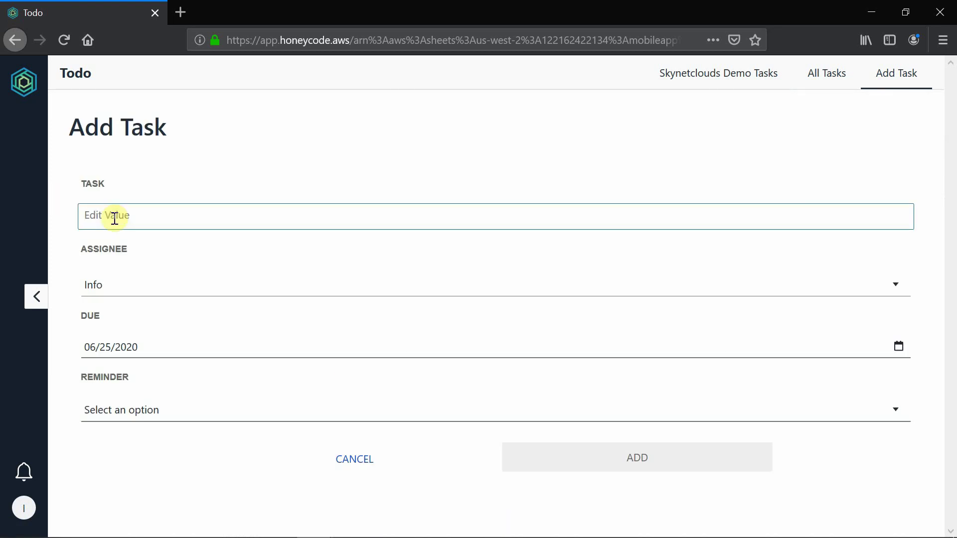
text(Work on Devops p)
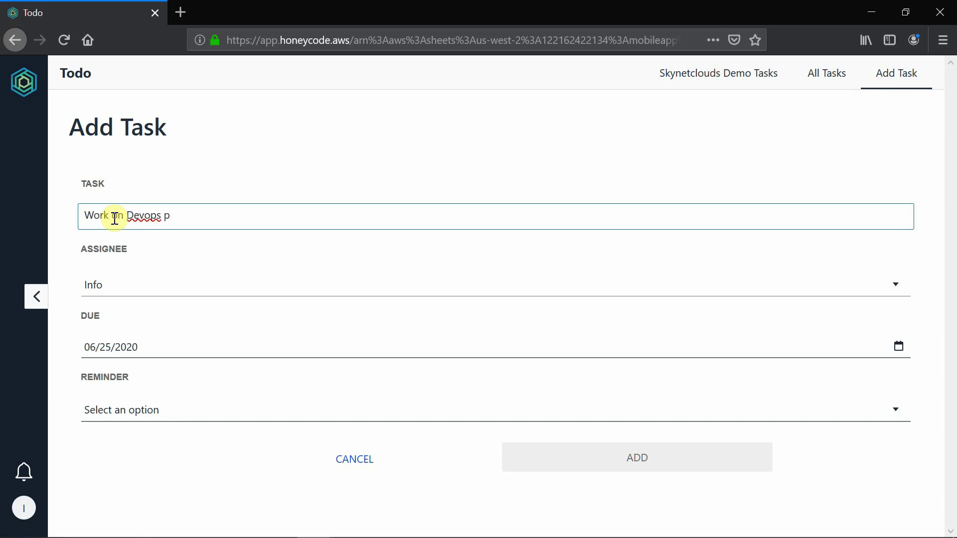
text(ipeline)
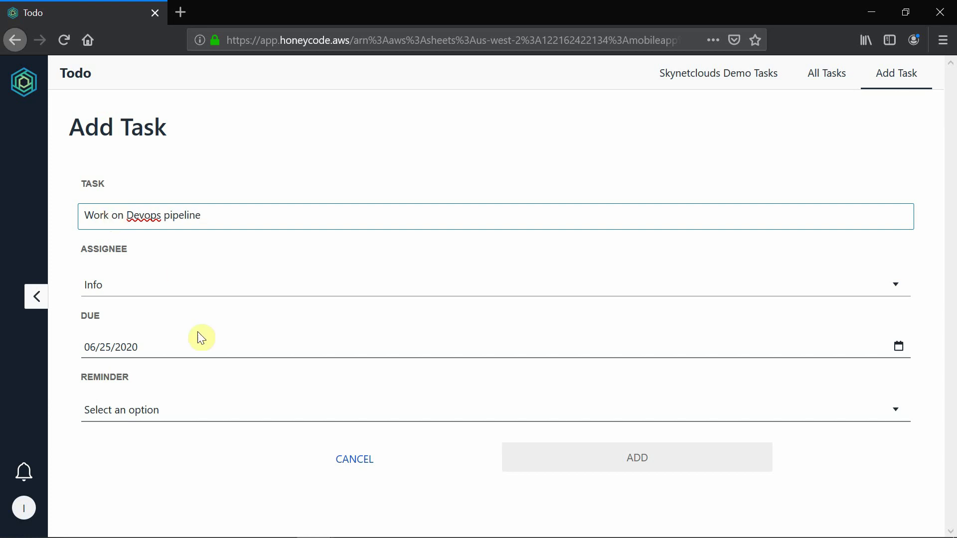
click(215, 350)
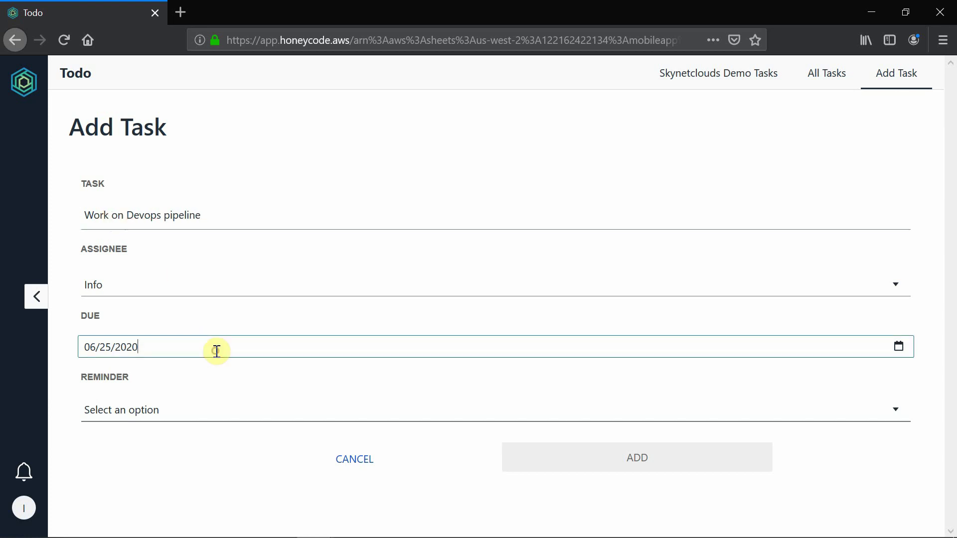
click(897, 348)
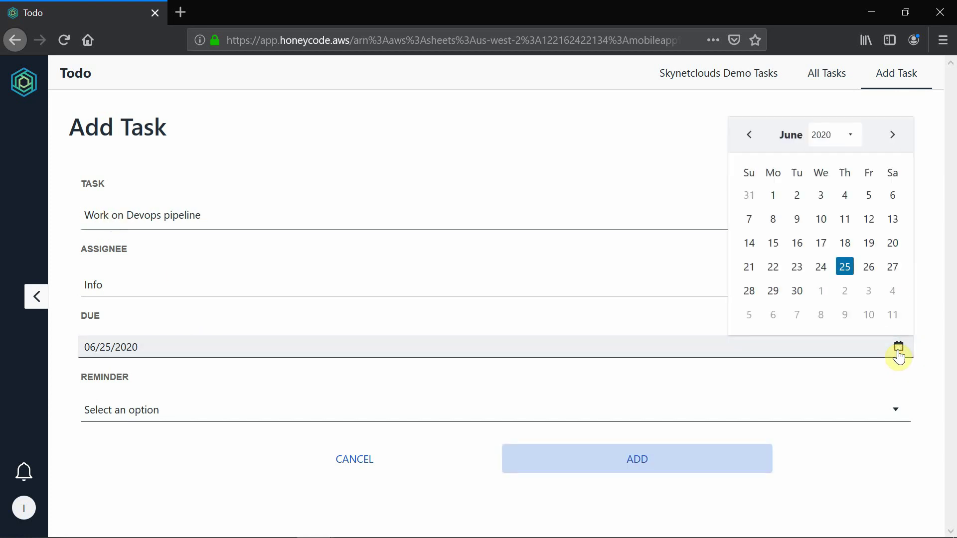
click(896, 268)
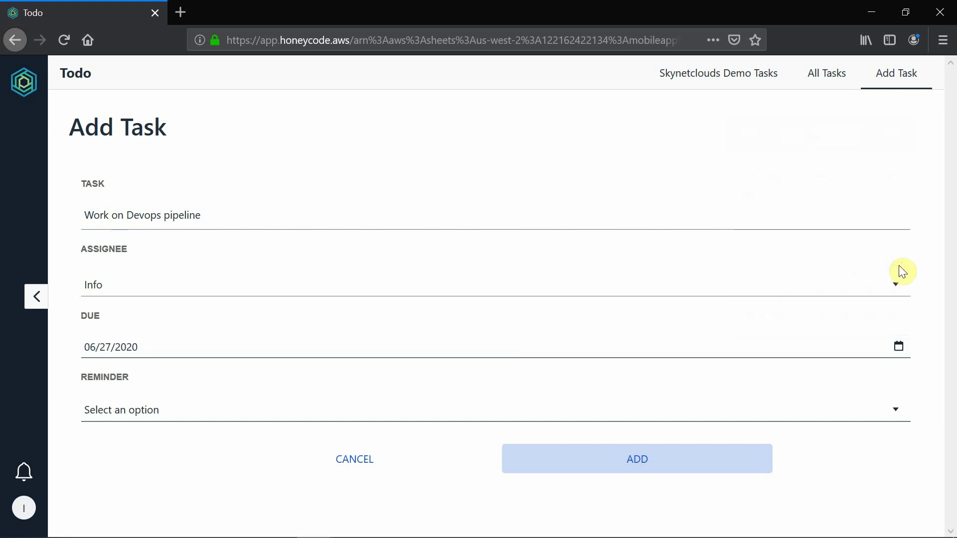
click(170, 407)
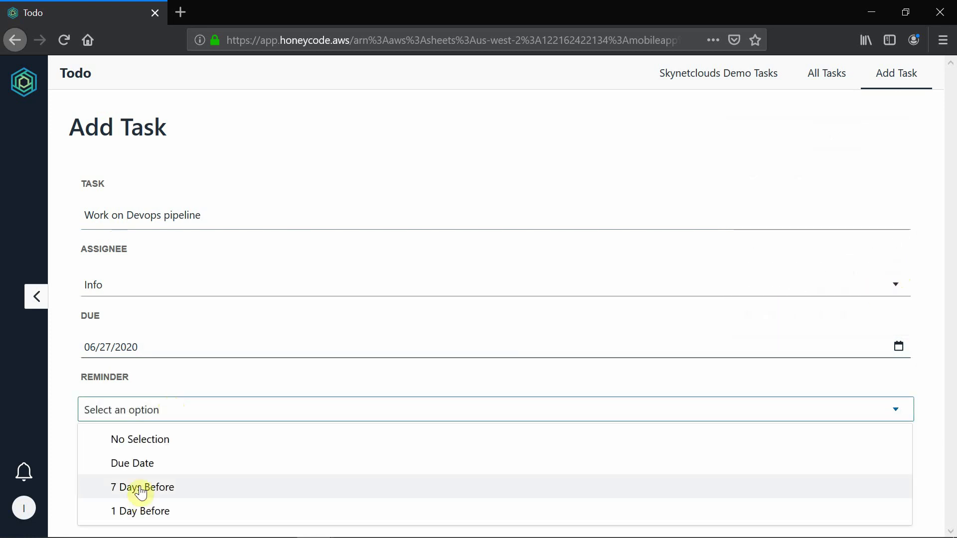
click(140, 511)
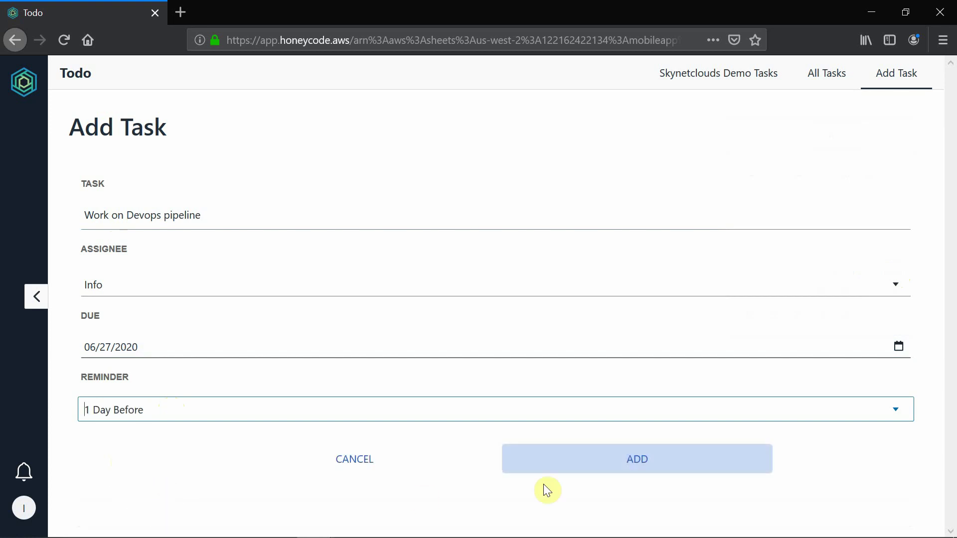
click(638, 466)
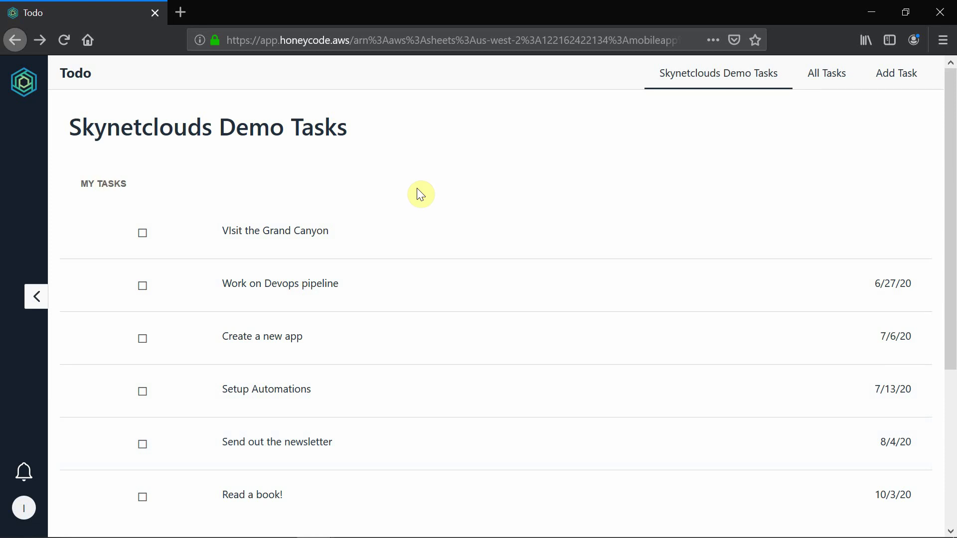
click(816, 82)
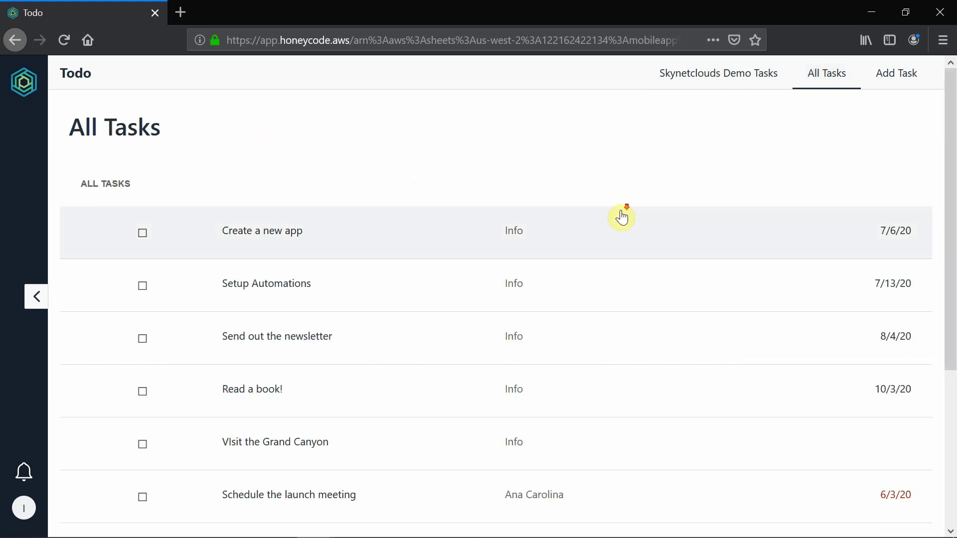
scroll(620, 215, down, 4)
scroll(622, 218, up, 4)
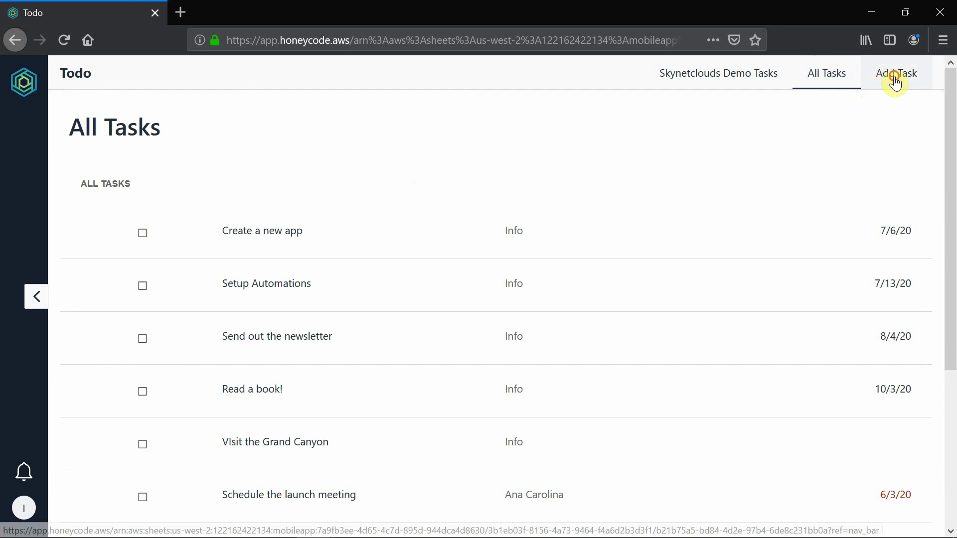
click(894, 80)
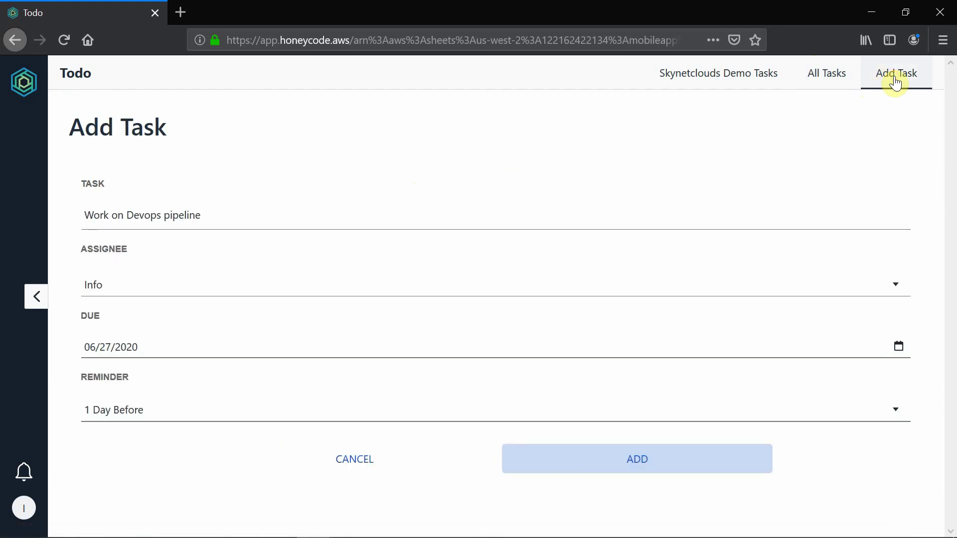
click(729, 89)
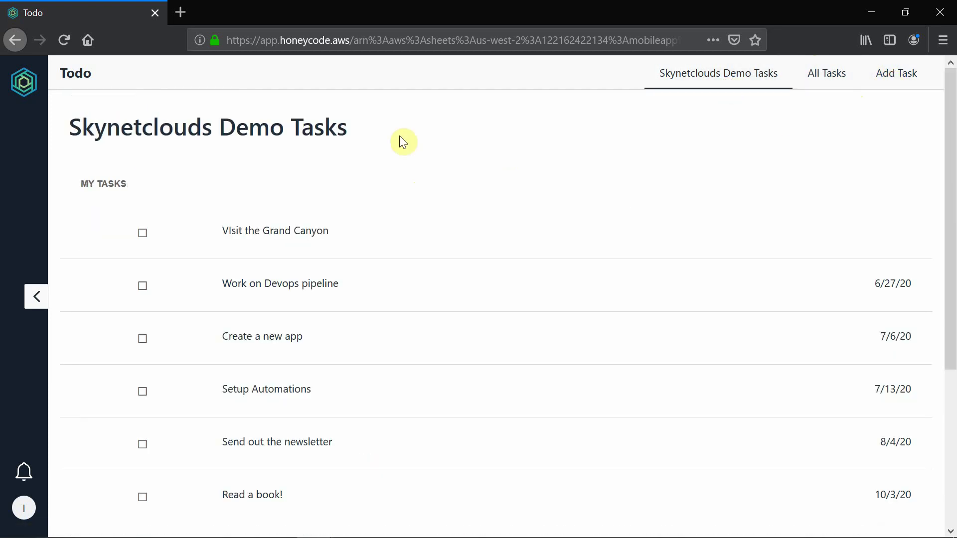